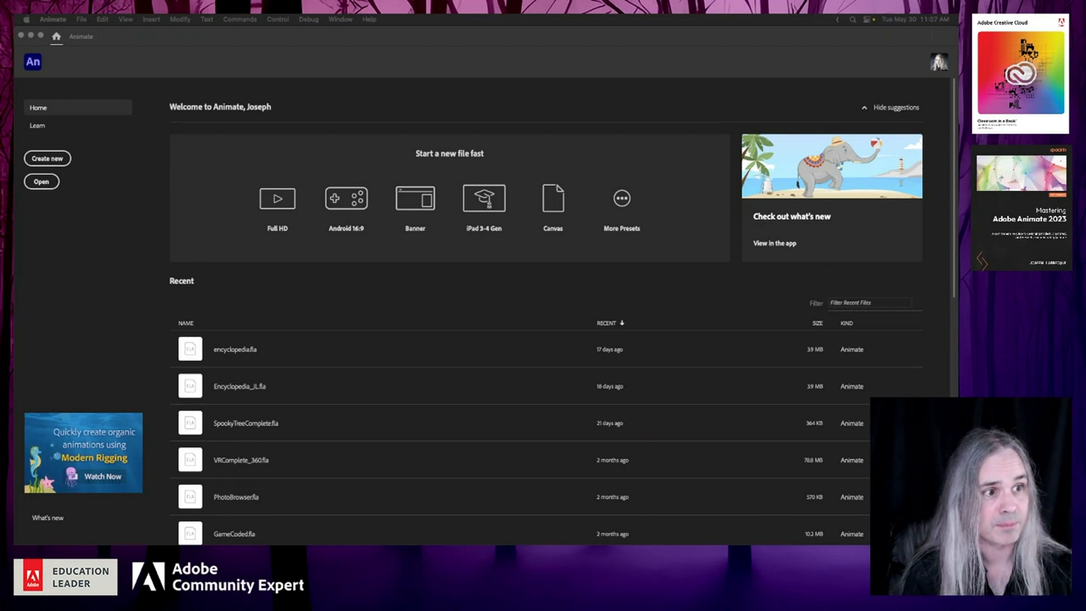
Step: Create a new document from the Character Animation Standard preset, 640 x 480 at 30 fps for ActionScript 3.0
{"action": "left_click", "coordinate": [202, 48]}
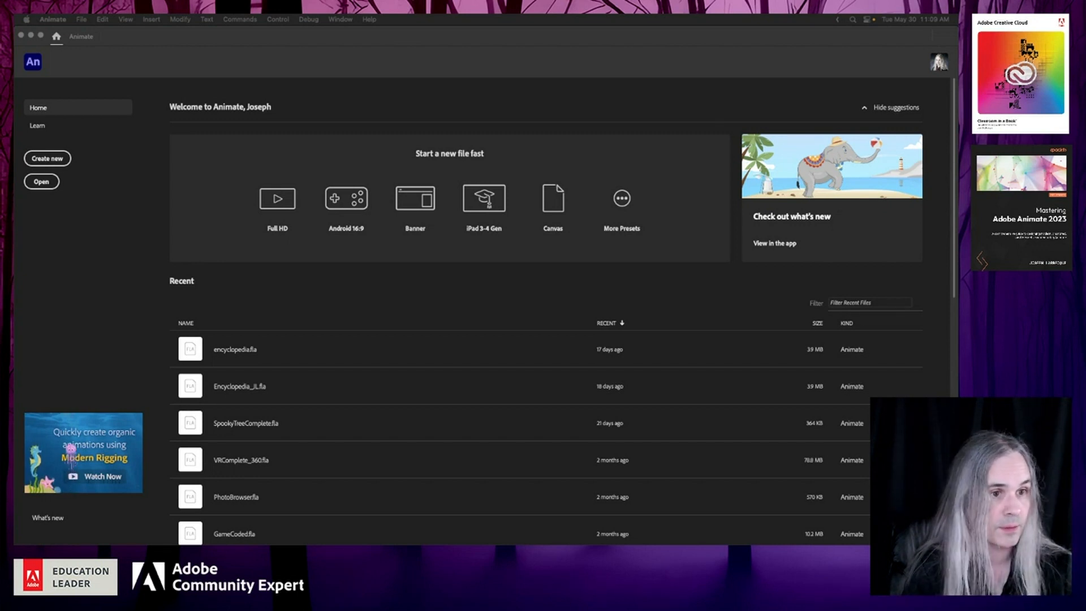
{"action": "left_click", "coordinate": [331, 96]}
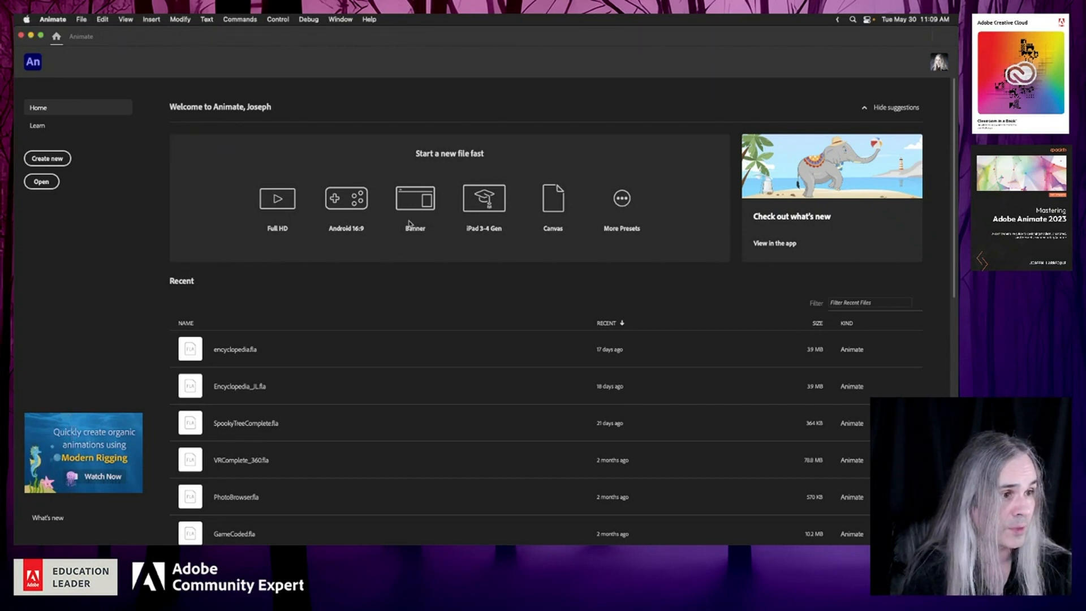
{"action": "left_click", "coordinate": [622, 199]}
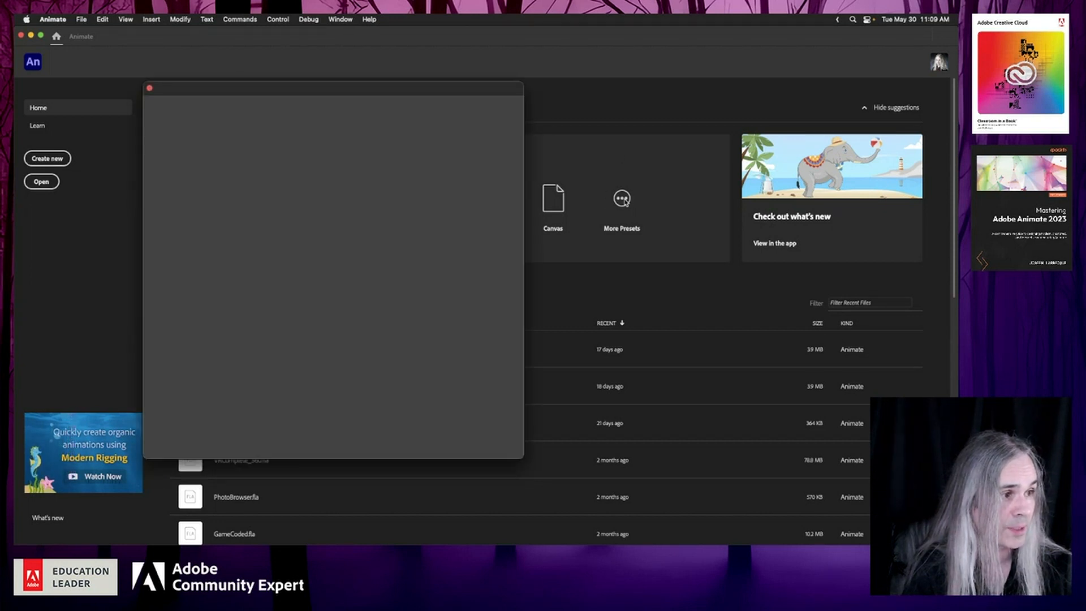
{"action": "left_click_drag", "start_coordinate": [380, 92], "coordinate": [474, 105]}
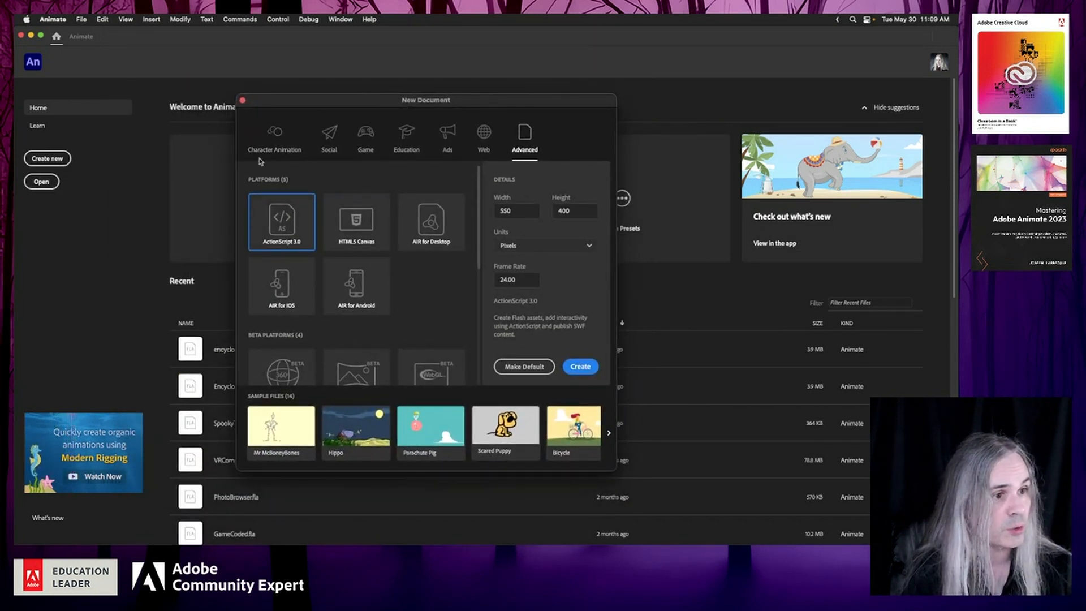
{"action": "left_click", "coordinate": [275, 136]}
{"action": "left_click", "coordinate": [329, 137]}
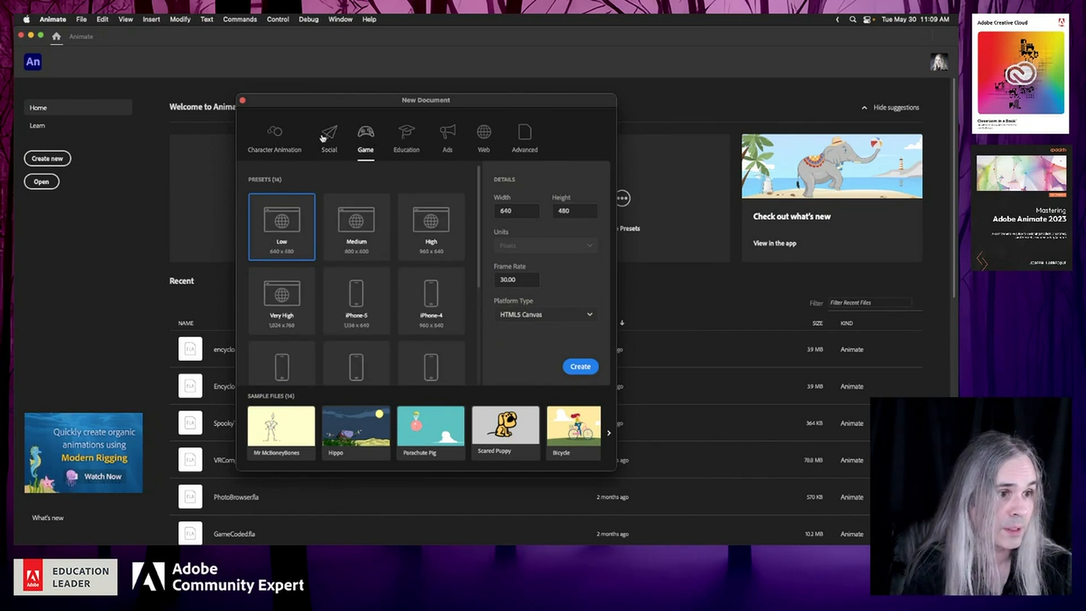
{"action": "left_click", "coordinate": [279, 138]}
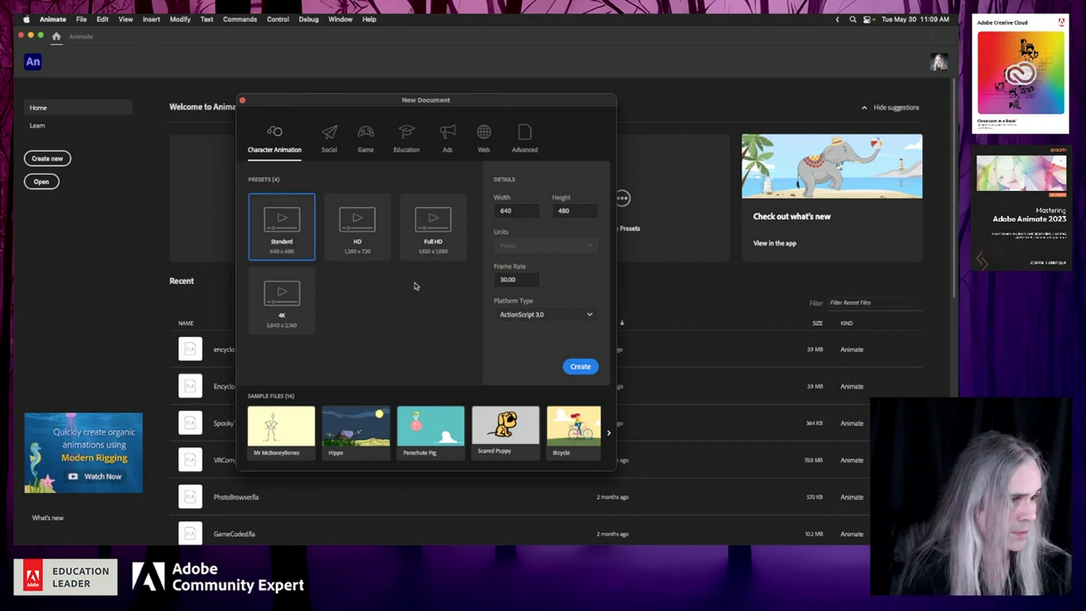
{"action": "left_click", "coordinate": [580, 367]}
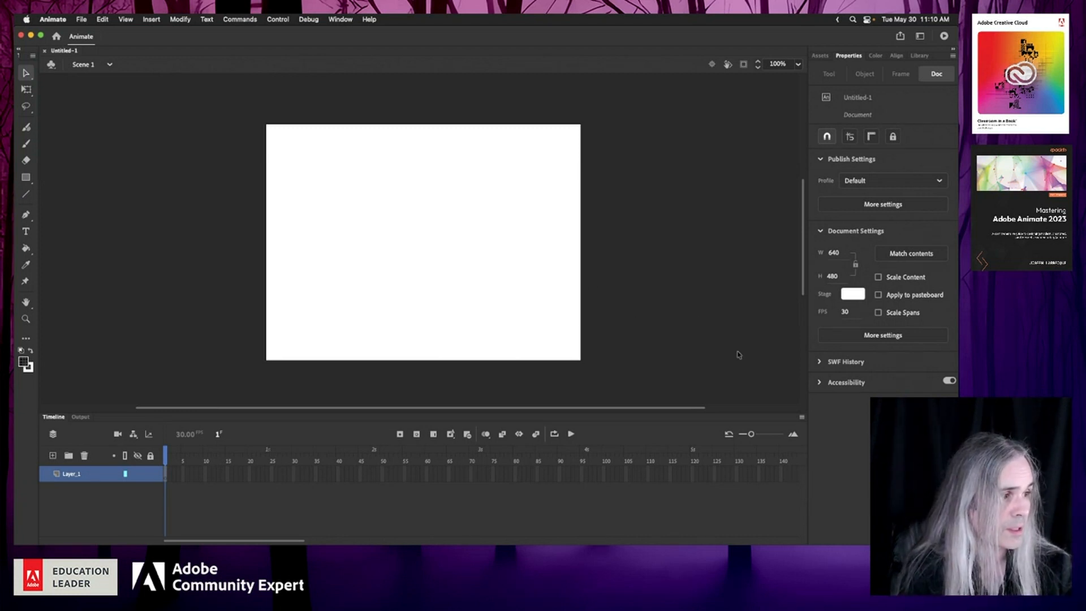
Step: Enlarge the timeline's frame display and examine the blank keyframe at frame 1 and the empty slot at frame 30 on Layer_1
{"action": "left_click", "coordinate": [758, 434]}
{"action": "mouse_move", "coordinate": [758, 434]}
{"action": "left_mouse_down"}
{"action": "mouse_move", "coordinate": [742, 440]}
{"action": "mouse_move", "coordinate": [805, 444]}
{"action": "mouse_move", "coordinate": [764, 440]}
{"action": "left_mouse_up"}
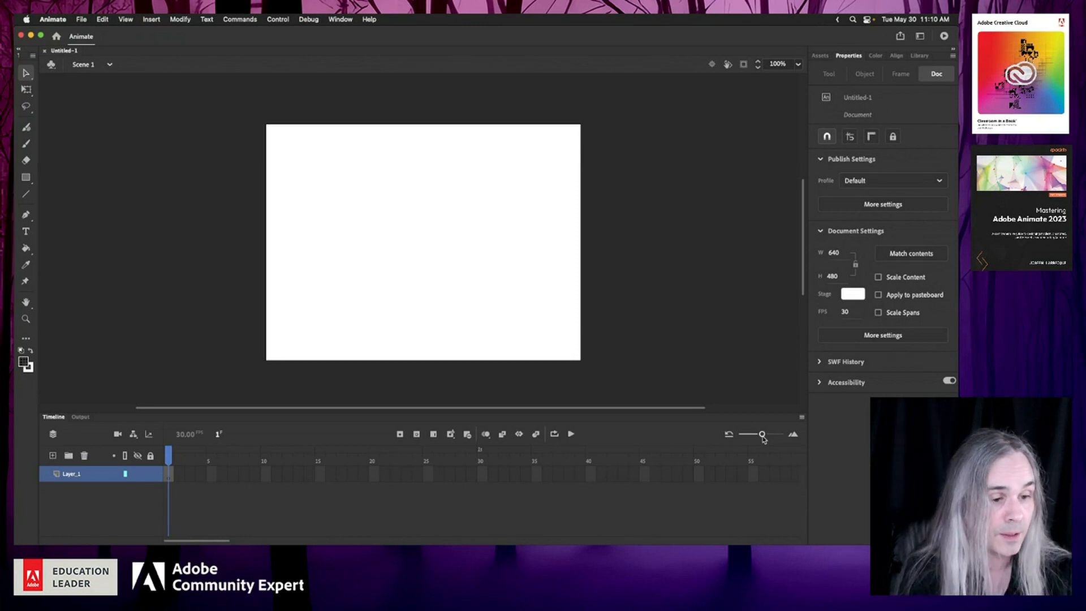
{"action": "left_click", "coordinate": [170, 478]}
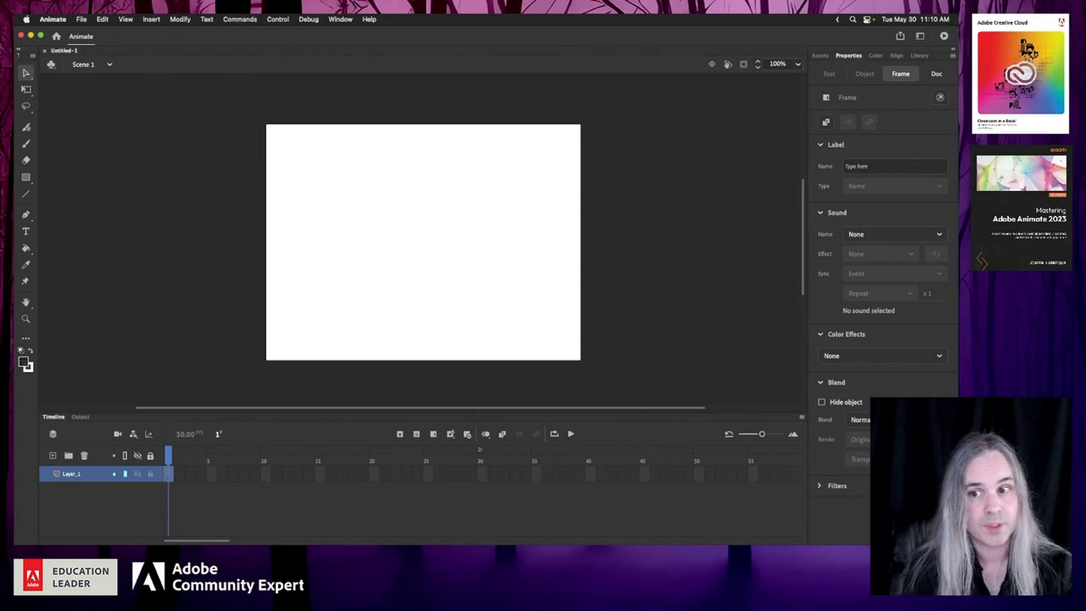
{"action": "left_click", "coordinate": [666, 209]}
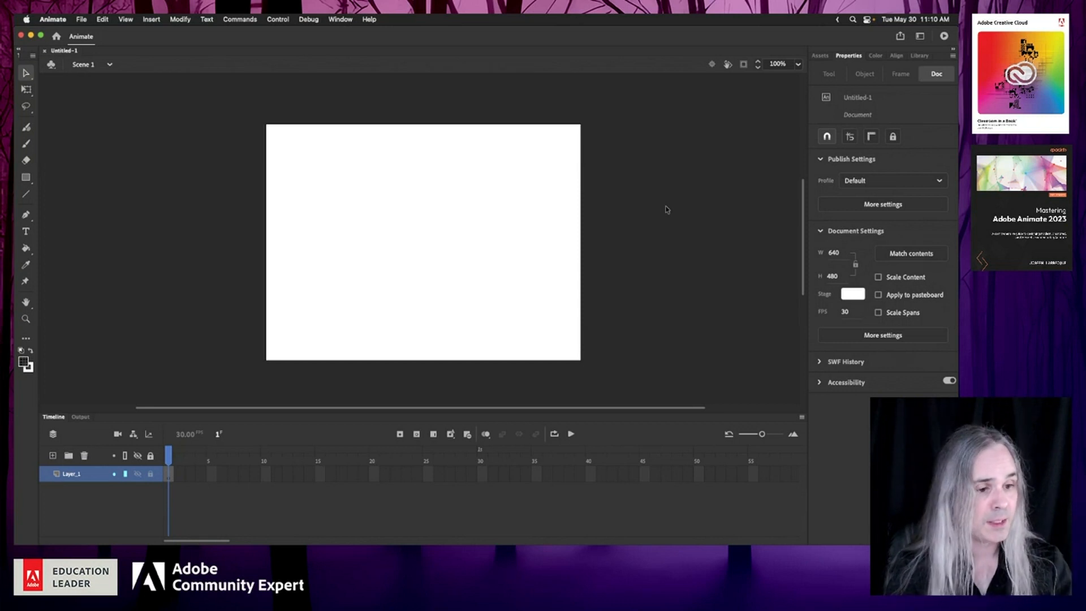
{"action": "left_click", "coordinate": [168, 475]}
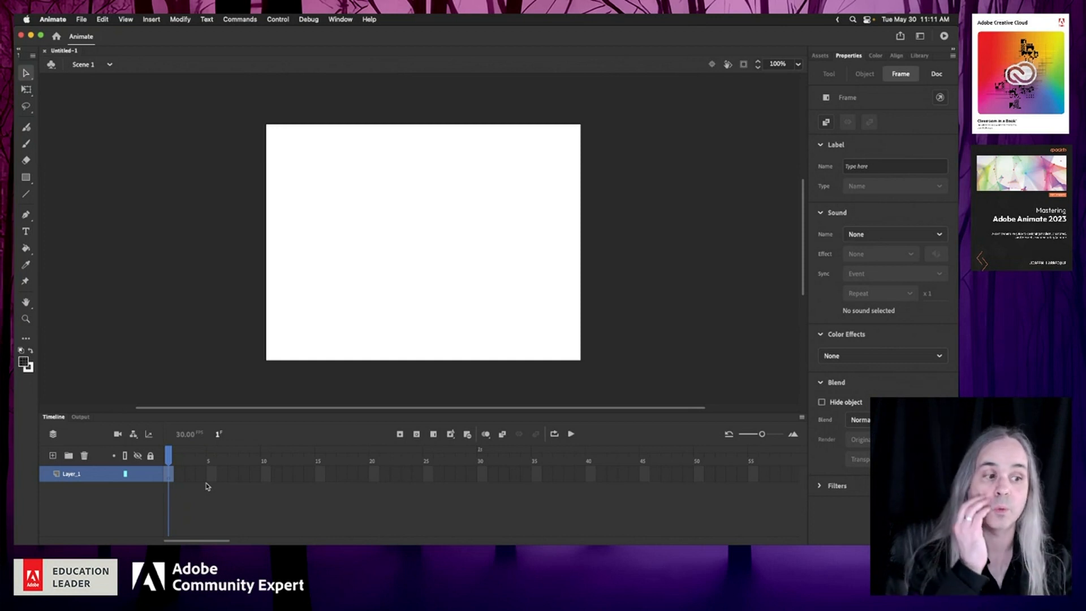
{"action": "left_click", "coordinate": [482, 474]}
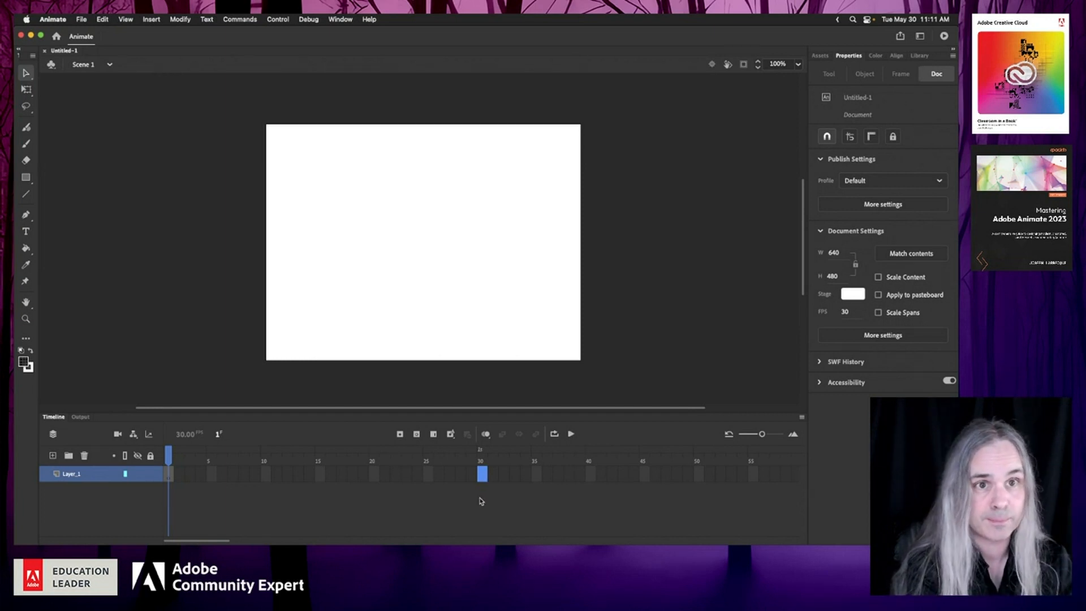
{"action": "left_click", "coordinate": [171, 479]}
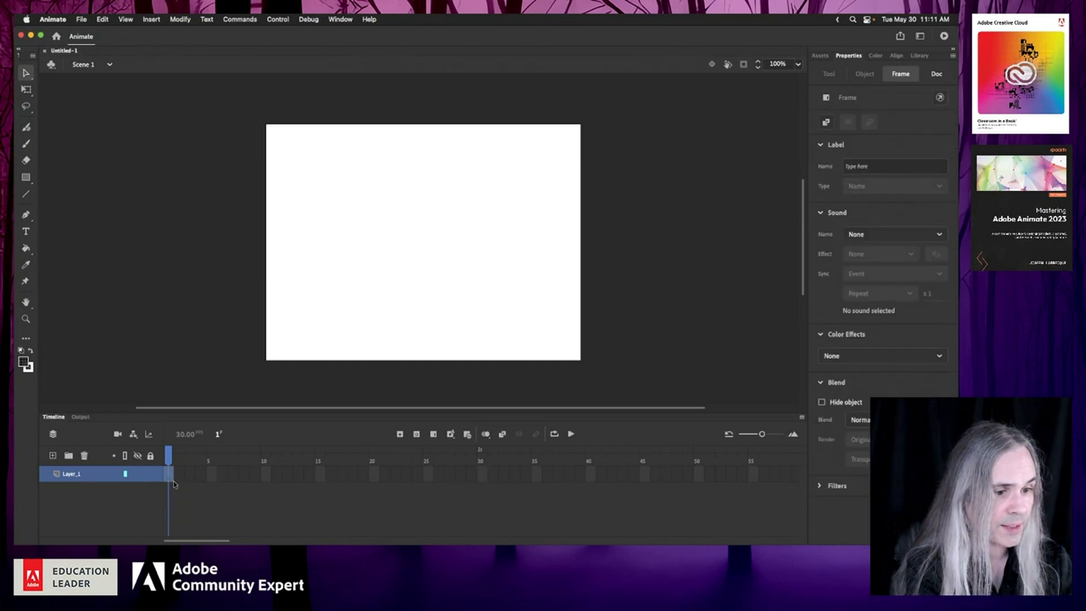
{"action": "left_click", "coordinate": [177, 479]}
{"action": "left_click", "coordinate": [170, 479]}
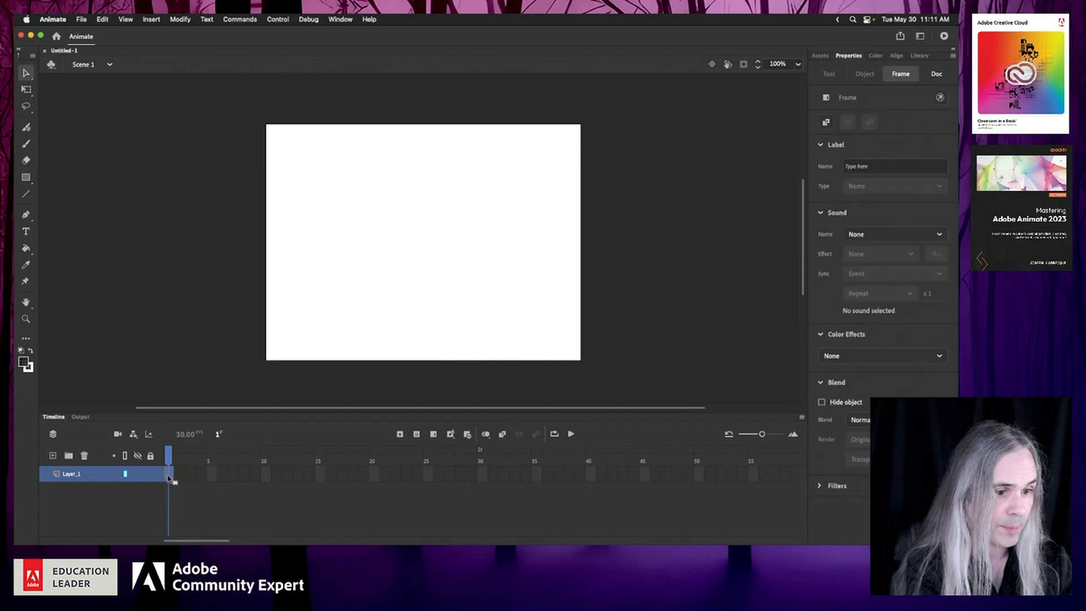
{"action": "left_click", "coordinate": [184, 468]}
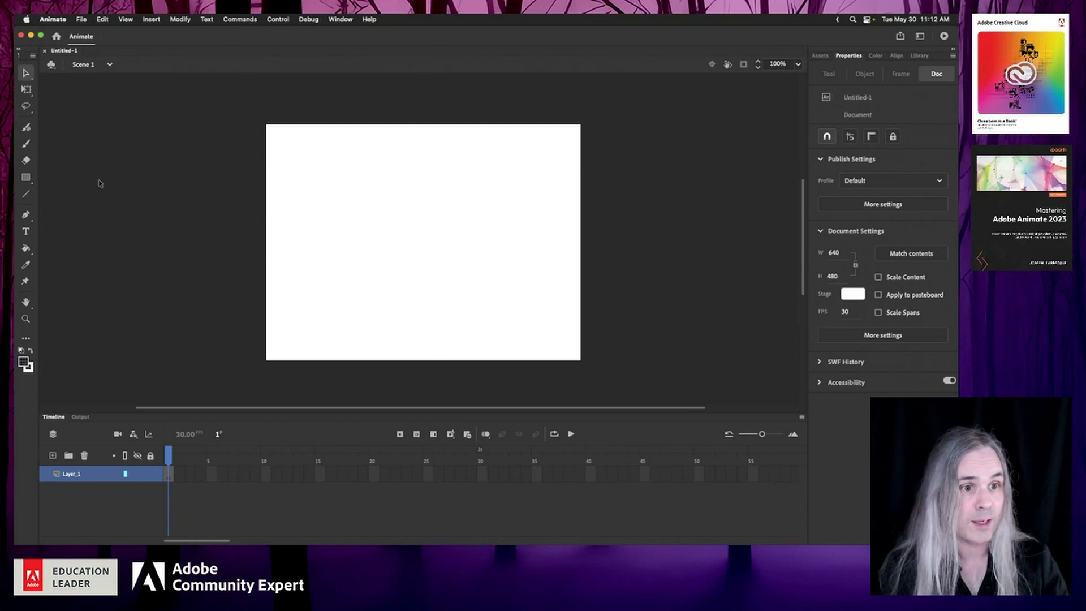
Step: Set up the Oval tool with a light green fill at 100% alpha and no stroke
{"action": "left_click", "coordinate": [27, 178]}
{"action": "left_click", "coordinate": [60, 208]}
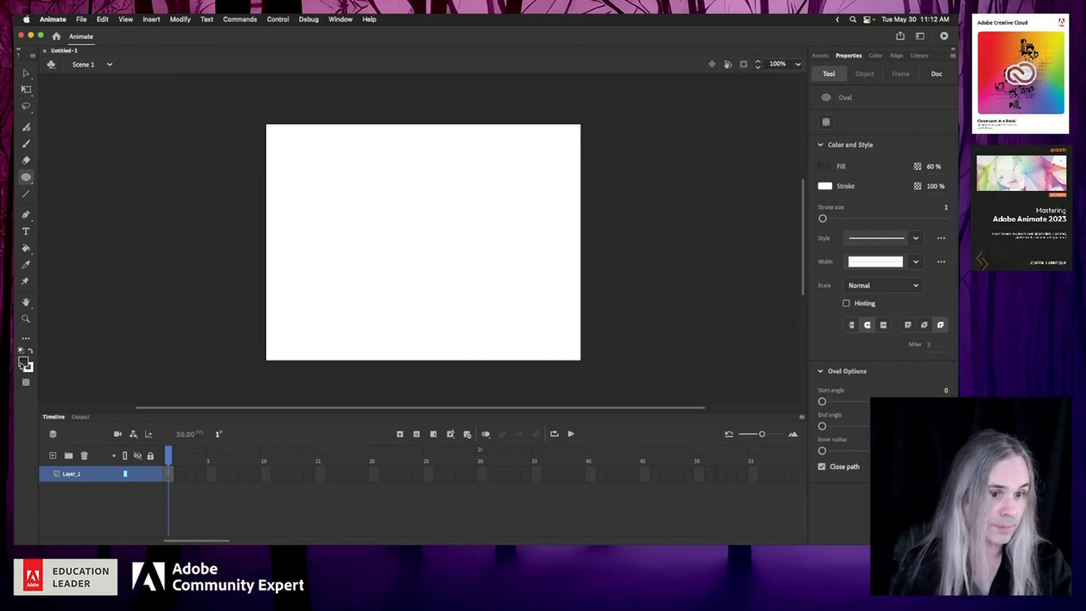
{"action": "left_click", "coordinate": [825, 167]}
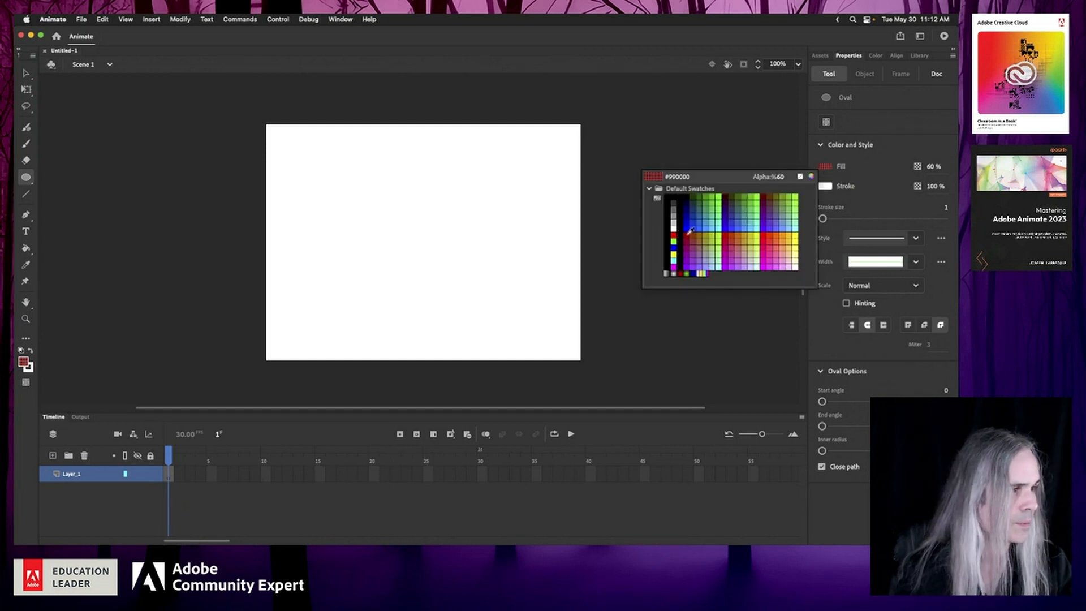
{"action": "left_click", "coordinate": [753, 211]}
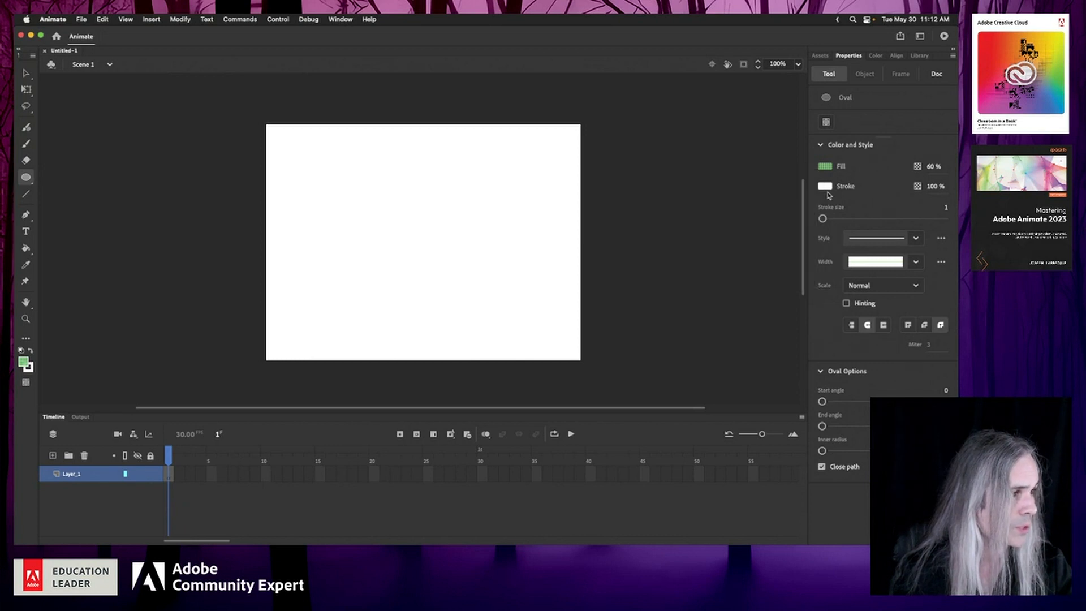
{"action": "left_click_drag", "start_coordinate": [933, 169], "coordinate": [946, 100]}
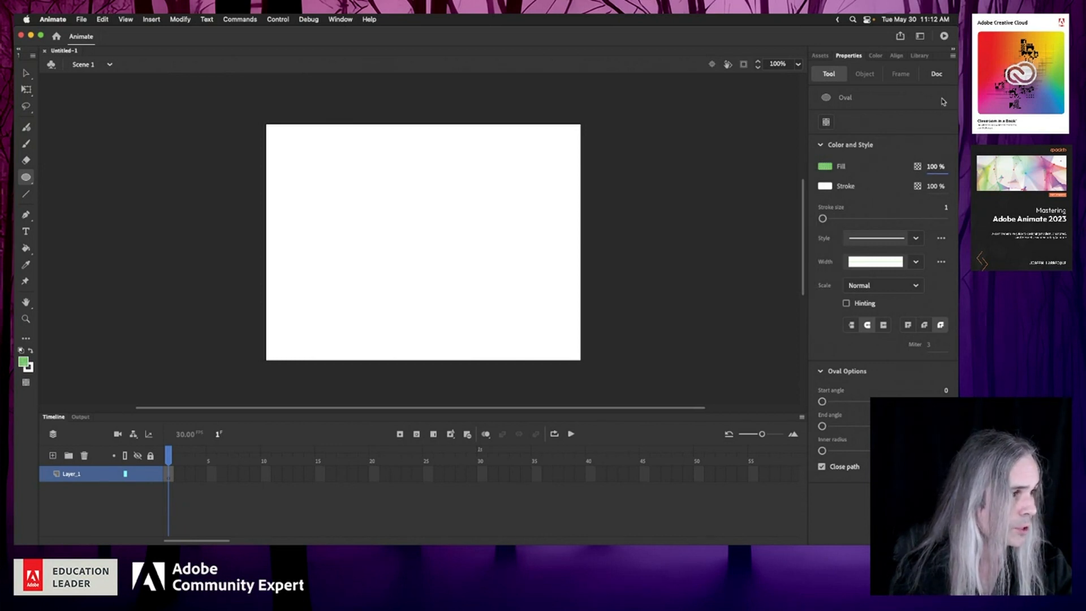
{"action": "left_click", "coordinate": [826, 188]}
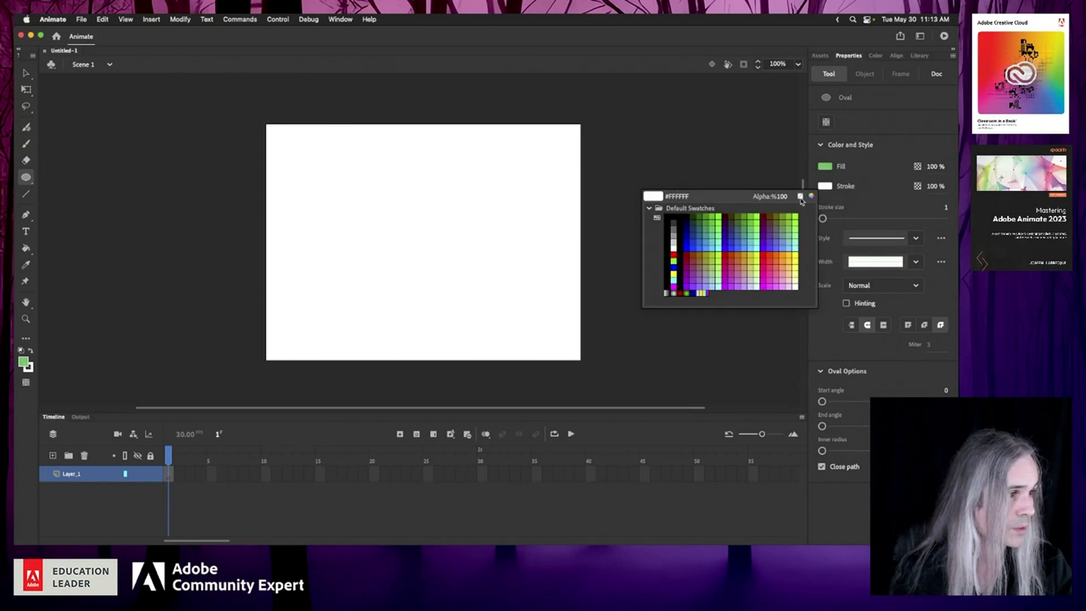
{"action": "left_click", "coordinate": [802, 197]}
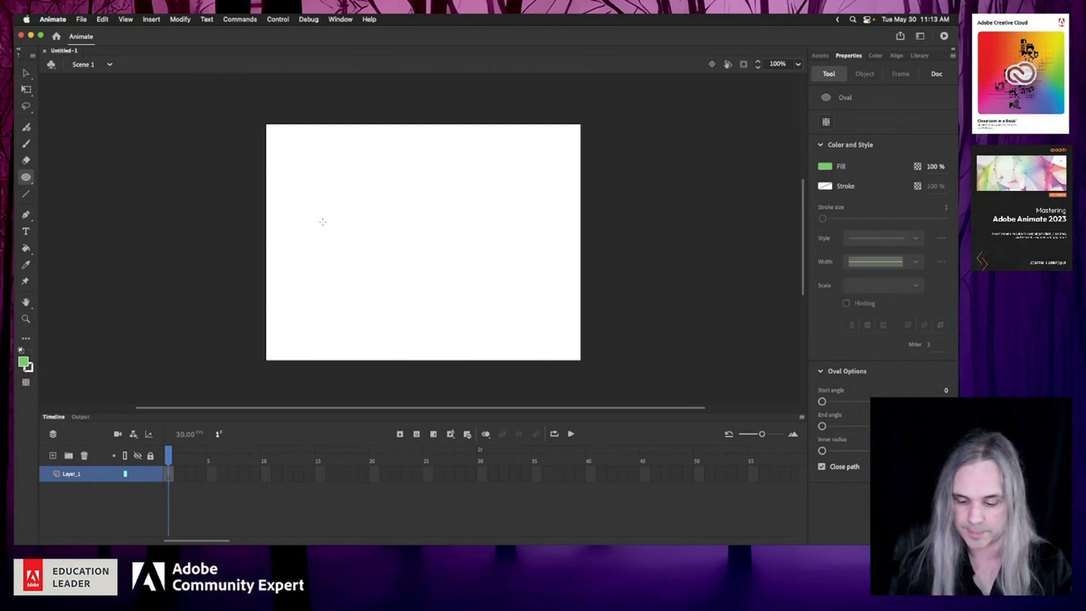
Step: Draw a green circle about 110 px wide on the left half of the stage and move it to about X 68, Y 188
{"action": "left_click_drag", "start_coordinate": [309, 217], "coordinate": [364, 272]}
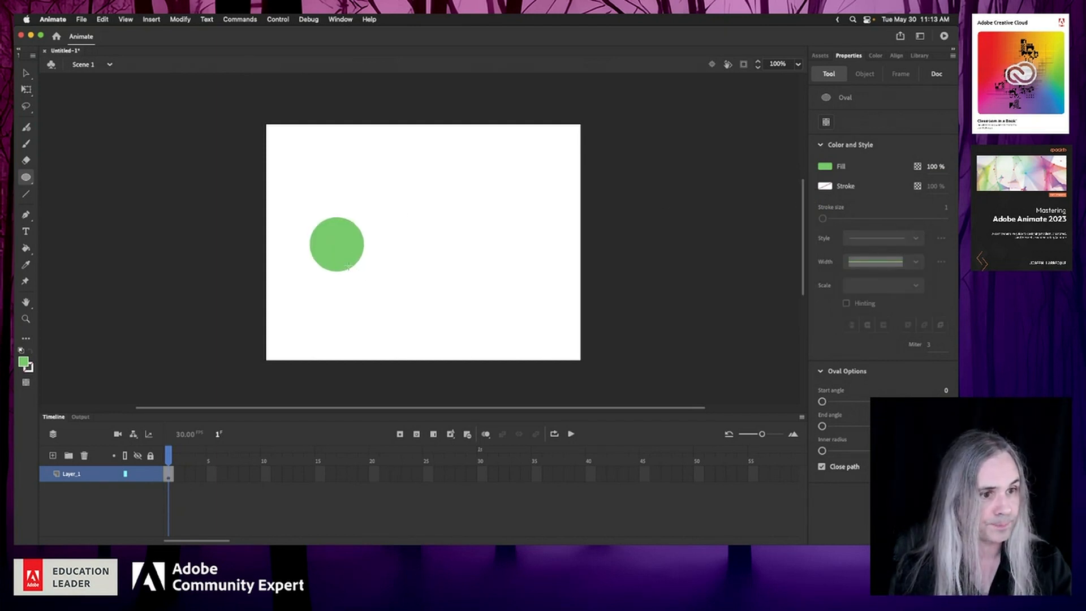
{"action": "left_click", "coordinate": [27, 73]}
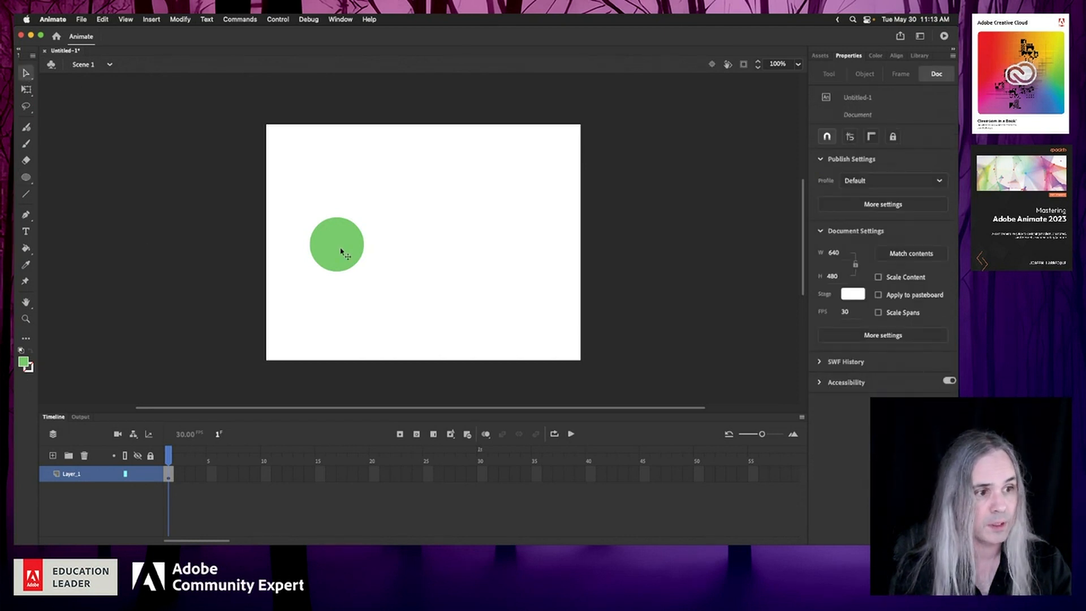
{"action": "mouse_move", "coordinate": [341, 251]}
{"action": "left_mouse_down"}
{"action": "mouse_move", "coordinate": [315, 204]}
{"action": "mouse_move", "coordinate": [309, 247]}
{"action": "mouse_move", "coordinate": [328, 247]}
{"action": "left_mouse_up"}
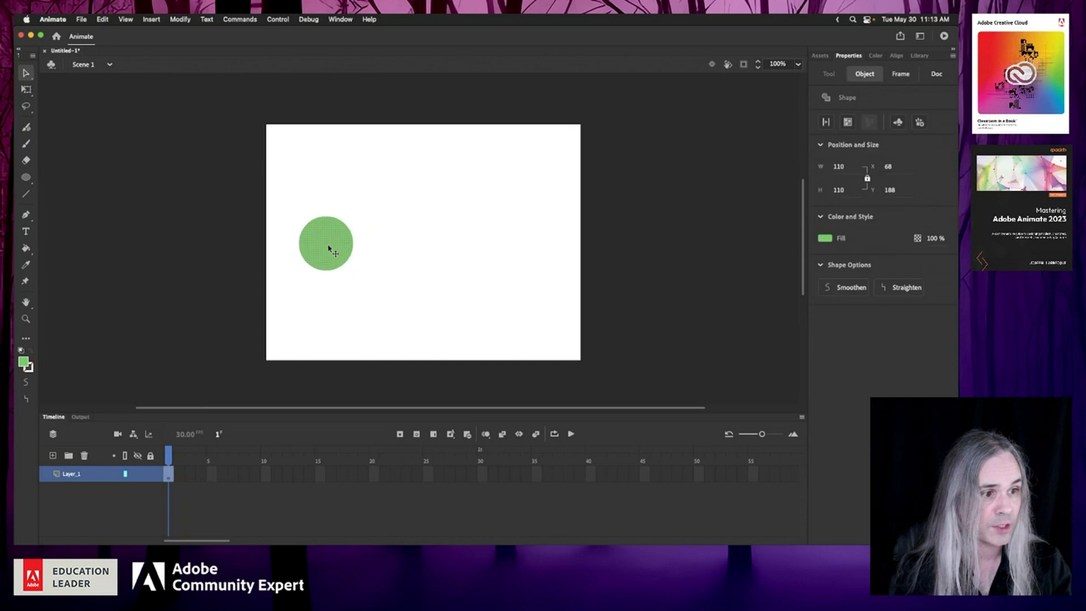
{"action": "left_click", "coordinate": [183, 489]}
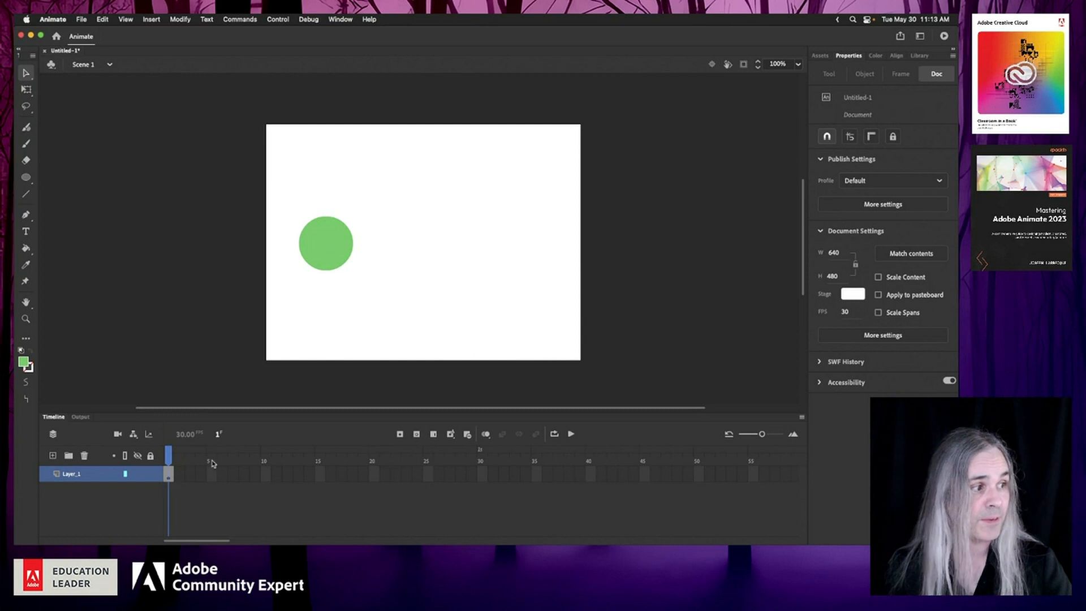
Step: Insert a frame at frame 30 of Layer_1 to extend the circle's frame span to one second
{"action": "left_click", "coordinate": [394, 475]}
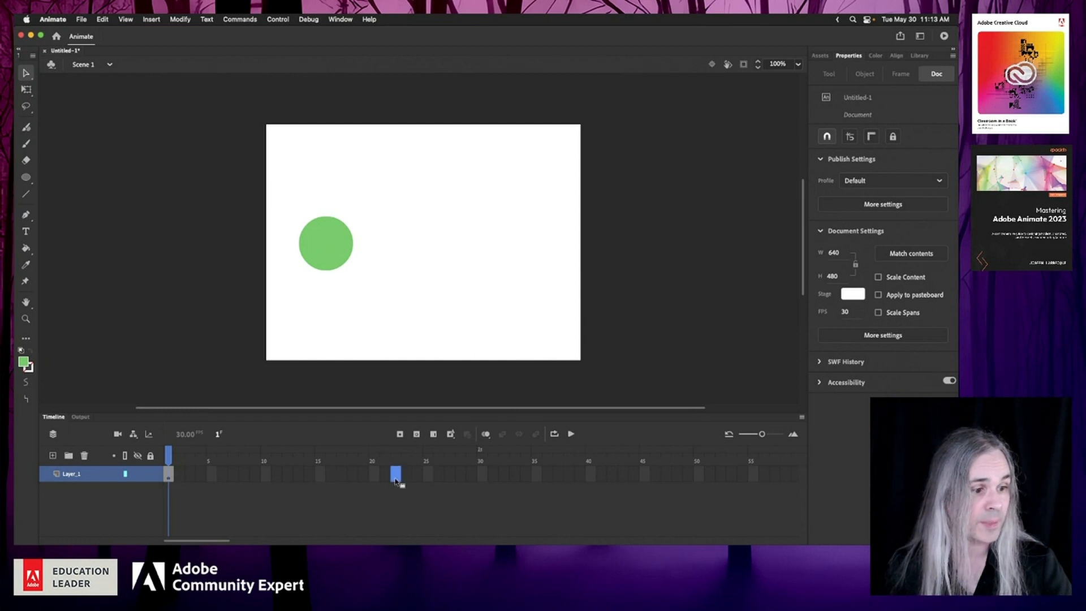
{"action": "left_click", "coordinate": [439, 474]}
{"action": "left_click", "coordinate": [481, 477]}
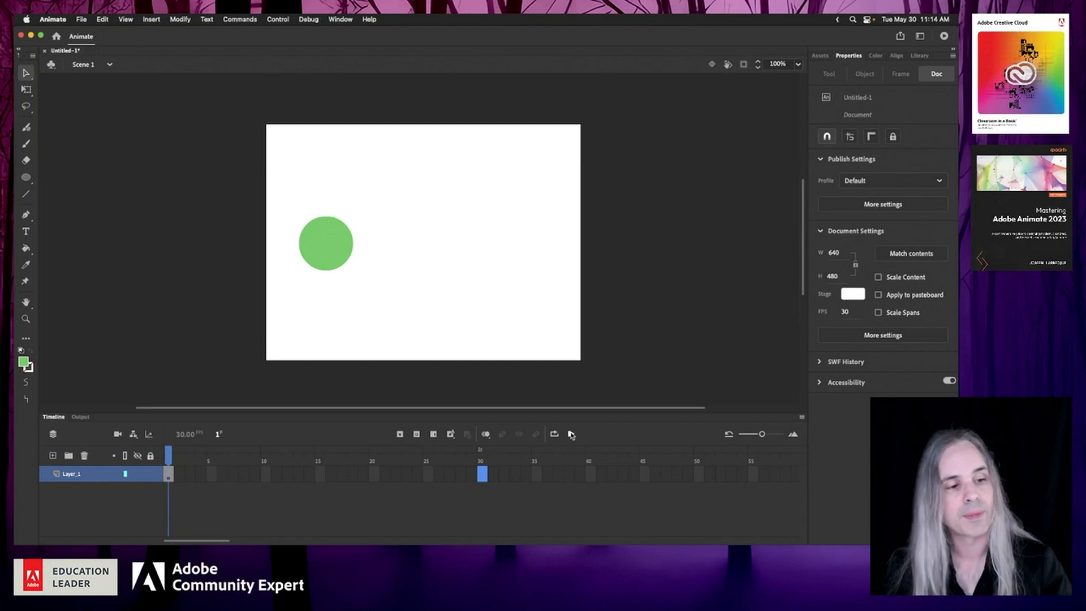
{"action": "left_click", "coordinate": [845, 312]}
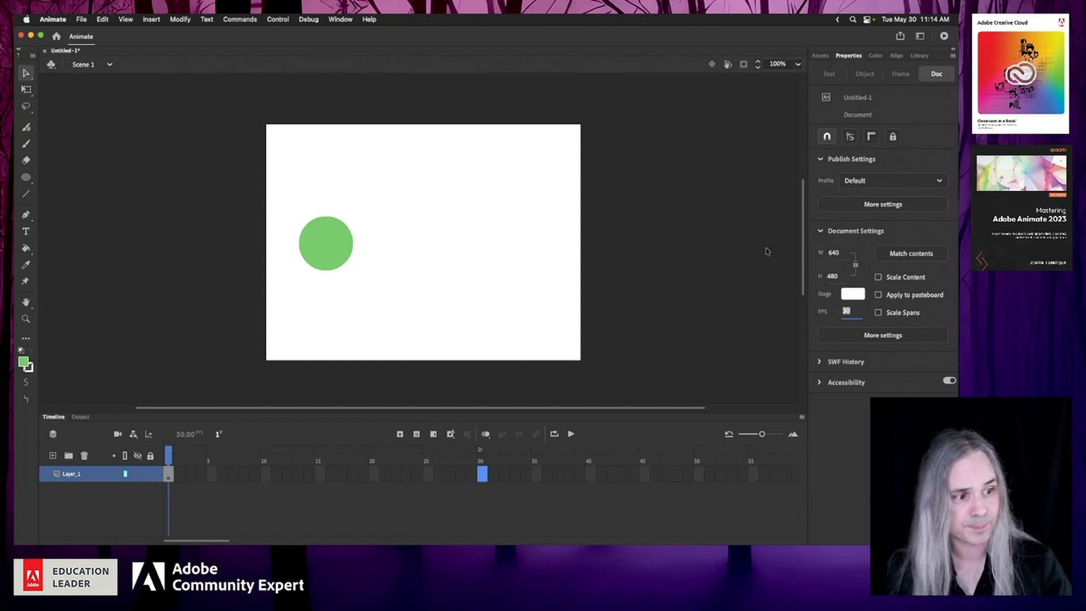
{"action": "left_click", "coordinate": [434, 435]}
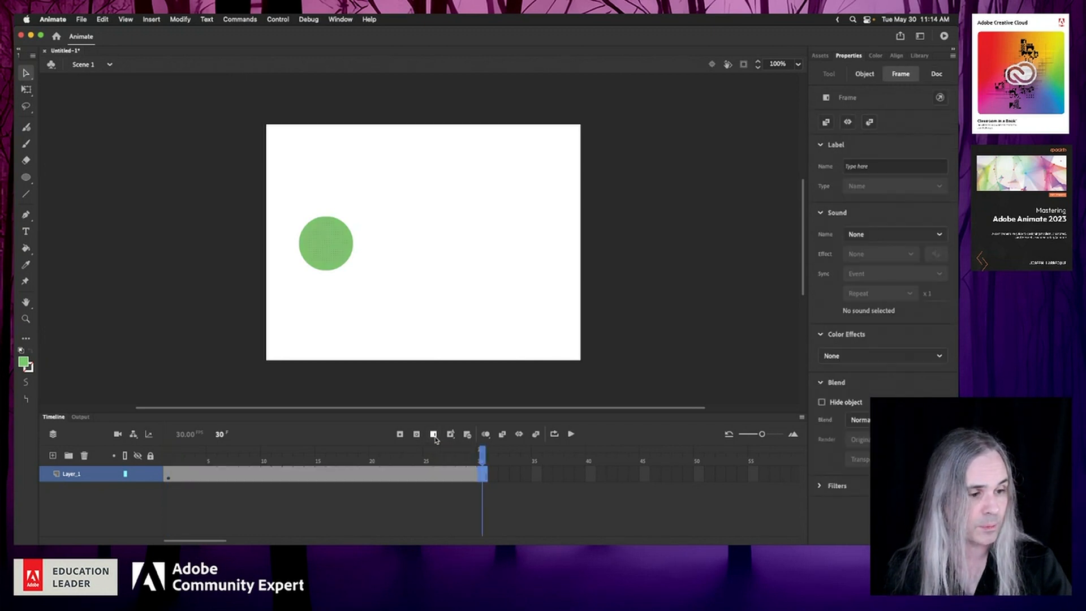
Step: Play the timeline several times to preview the 30-frame span
{"action": "left_click", "coordinate": [571, 434]}
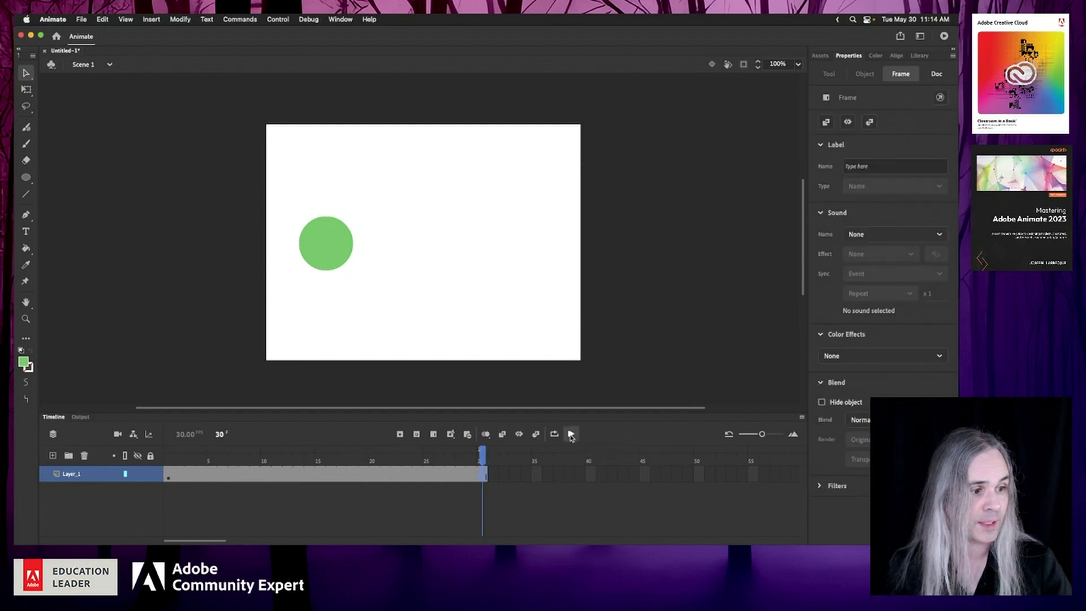
{"action": "left_click", "coordinate": [571, 434]}
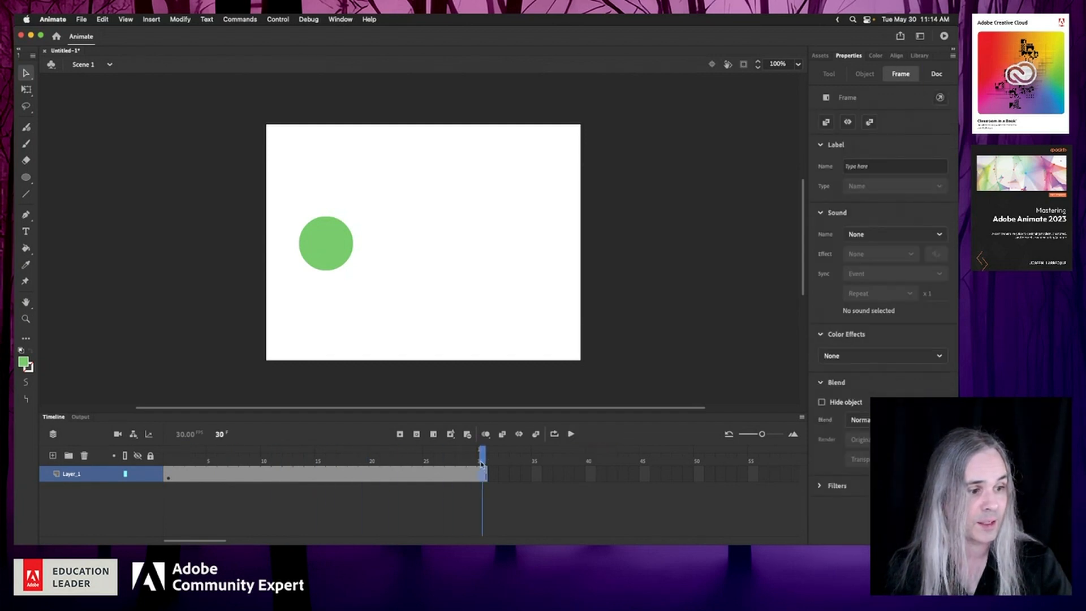
{"action": "left_click", "coordinate": [571, 434]}
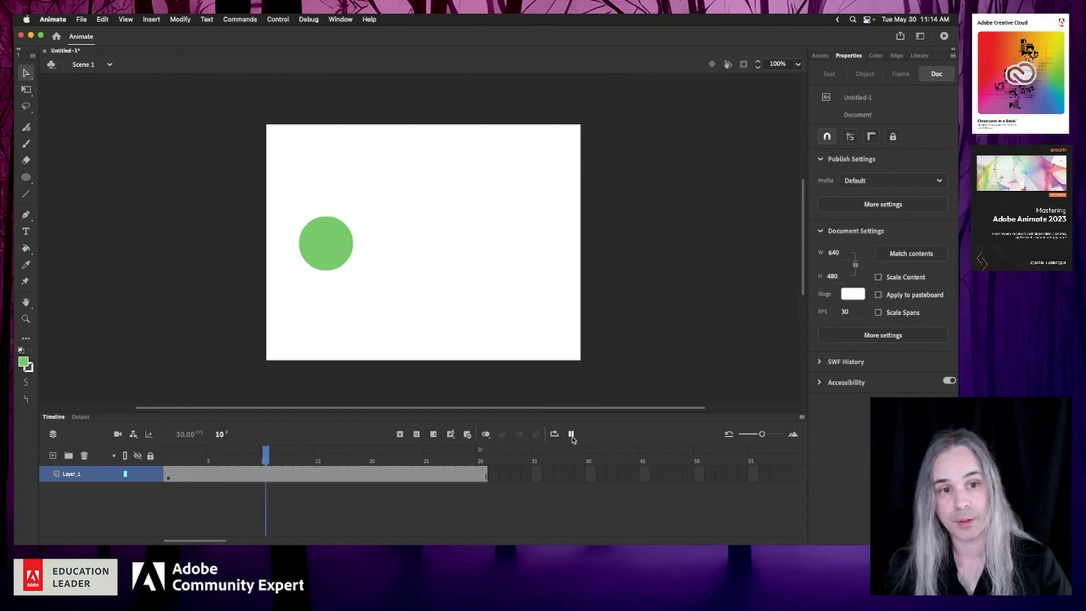
{"action": "left_click", "coordinate": [572, 434]}
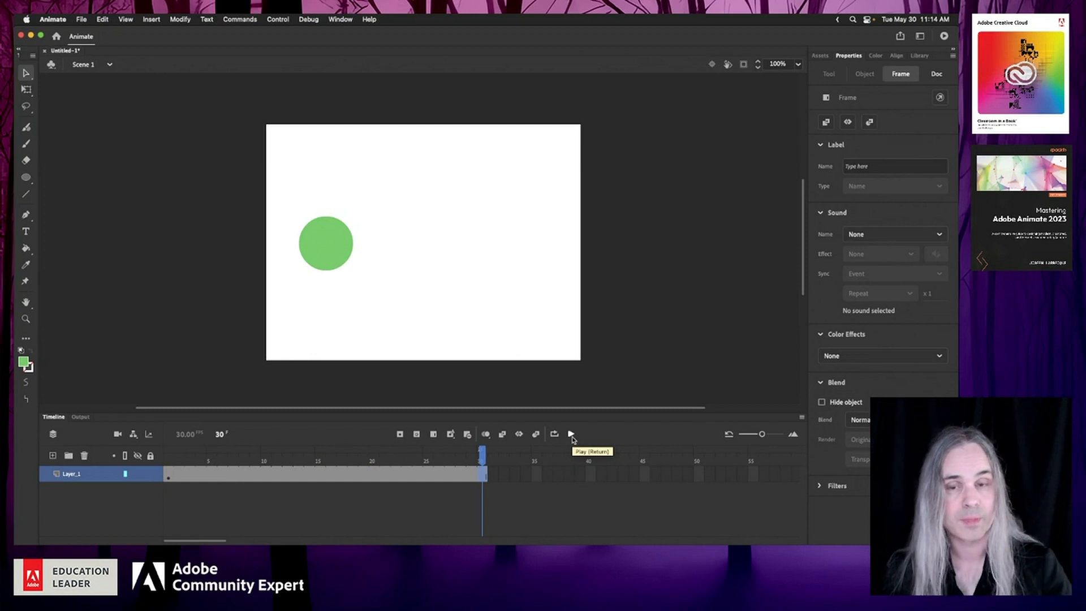
Step: Check the circle at several frames along the span, including frame 20, and return to the keyframe at frame 1
{"action": "left_click", "coordinate": [198, 482]}
{"action": "left_click", "coordinate": [274, 481]}
{"action": "left_click", "coordinate": [331, 482]}
{"action": "left_click", "coordinate": [372, 481]}
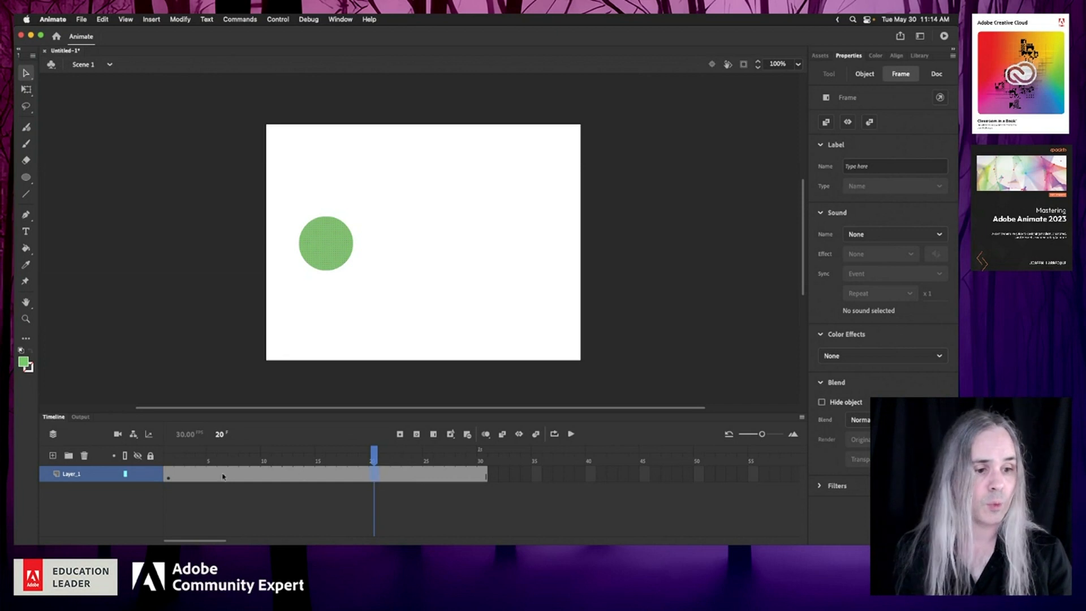
{"action": "left_click", "coordinate": [167, 477]}
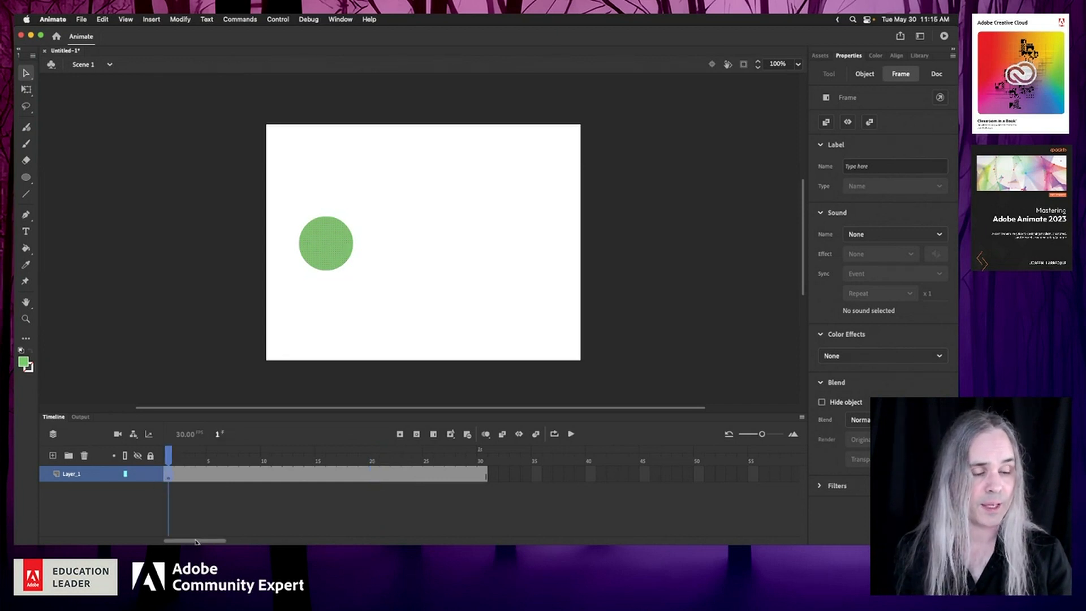
Step: Insert a blank keyframe at frame 25 of Layer_1
{"action": "left_click_drag", "start_coordinate": [170, 456], "coordinate": [485, 458]}
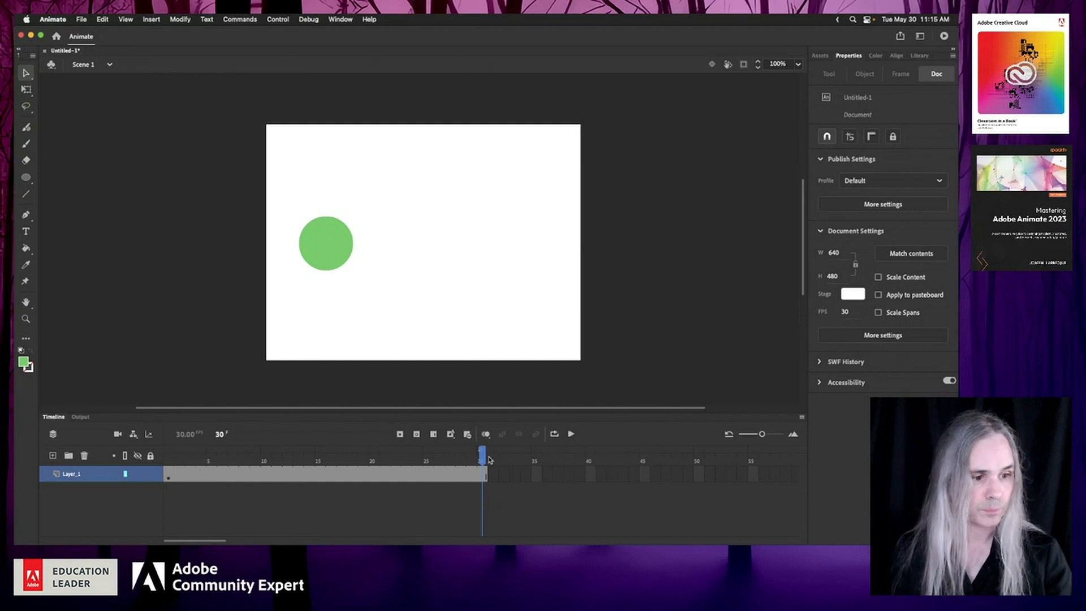
{"action": "left_click", "coordinate": [428, 475]}
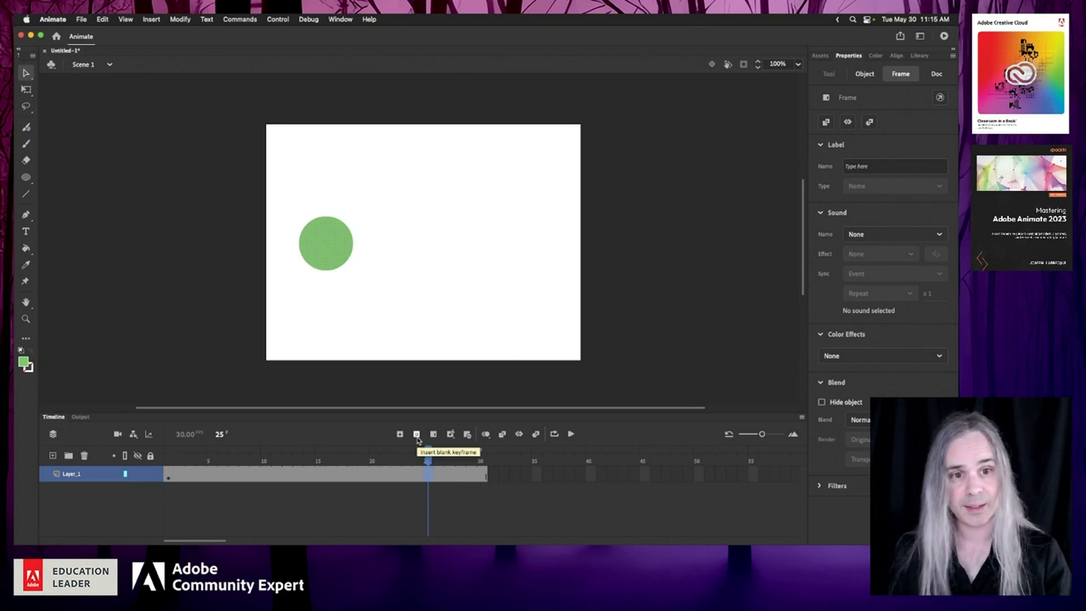
{"action": "left_click", "coordinate": [417, 434]}
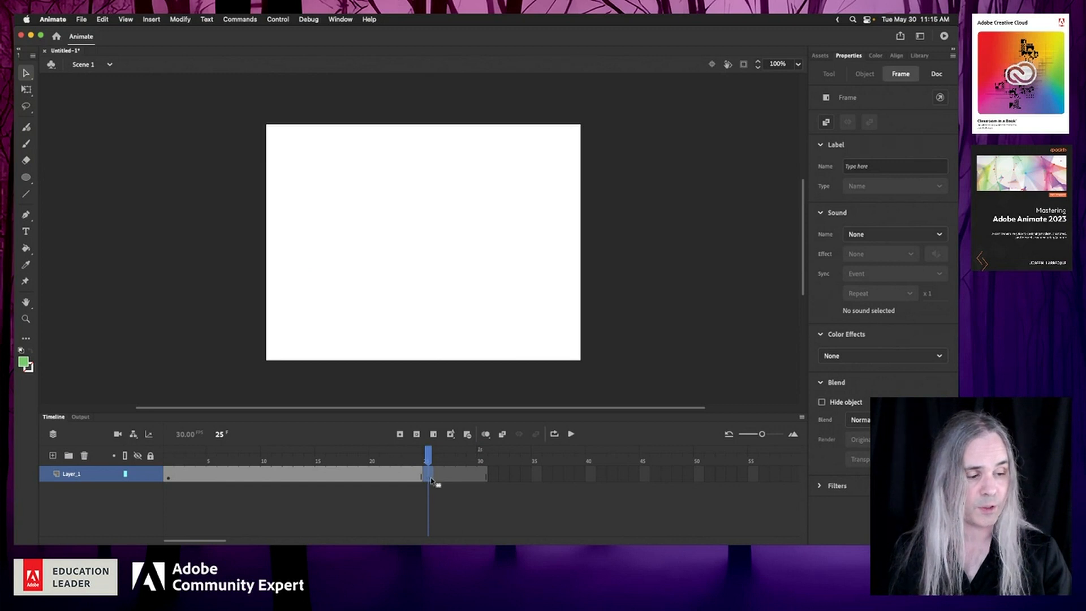
Step: Check the stage at several frames before and after the blank keyframe at frame 25
{"action": "left_click", "coordinate": [453, 479]}
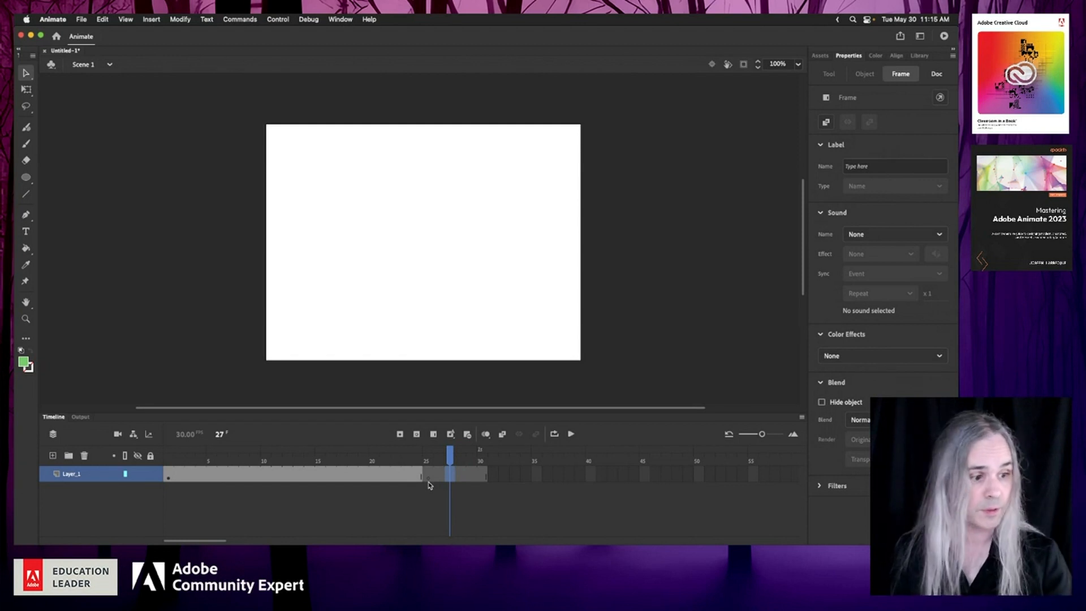
{"action": "left_click", "coordinate": [444, 458]}
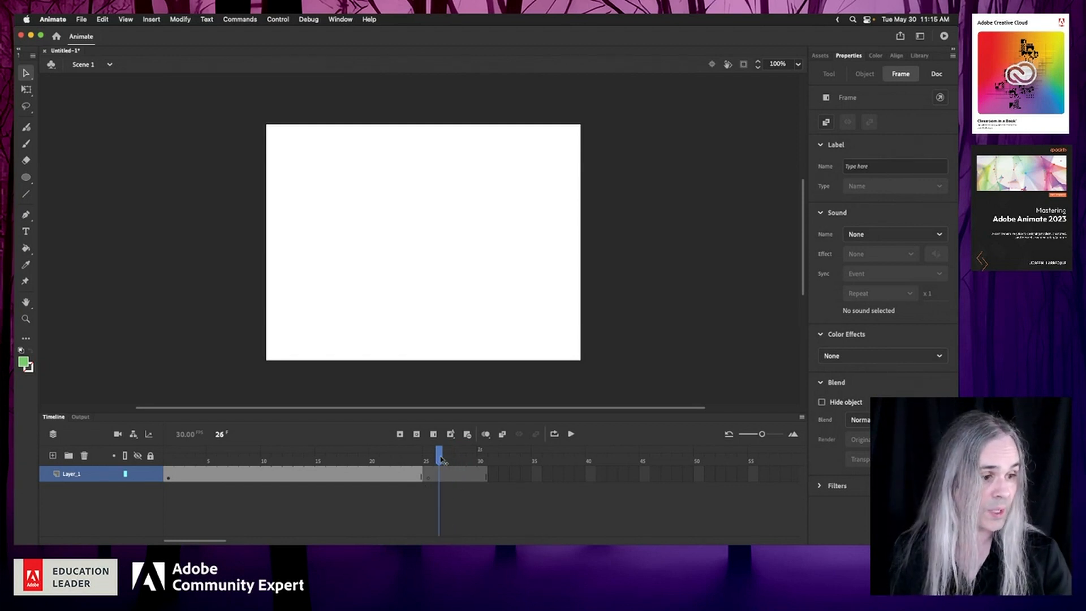
{"action": "left_click_drag", "start_coordinate": [445, 459], "coordinate": [468, 456]}
{"action": "left_click", "coordinate": [473, 478]}
{"action": "left_click", "coordinate": [452, 479]}
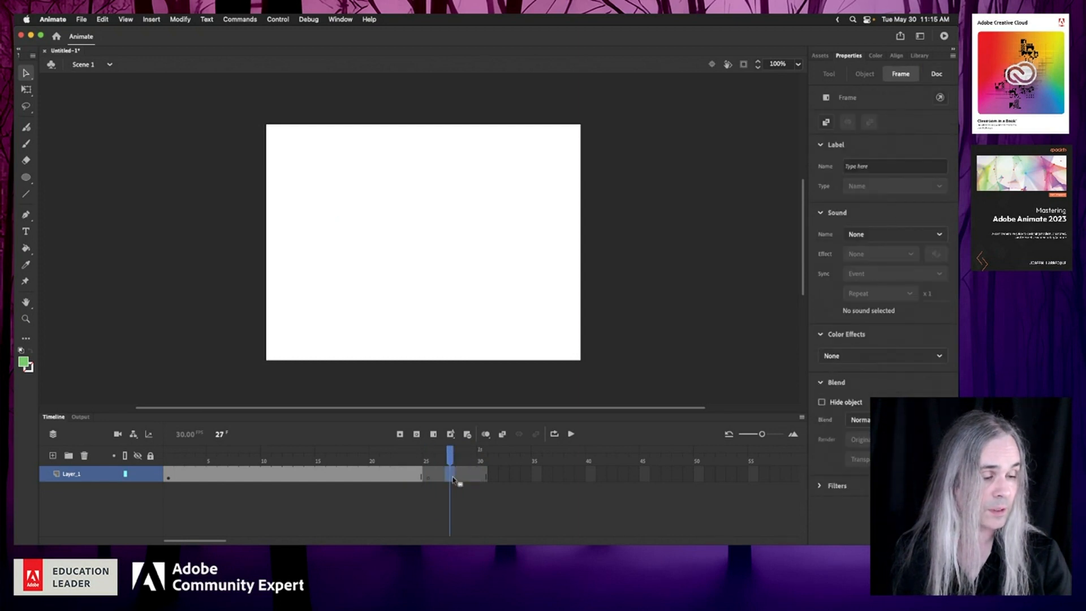
{"action": "left_click", "coordinate": [469, 480]}
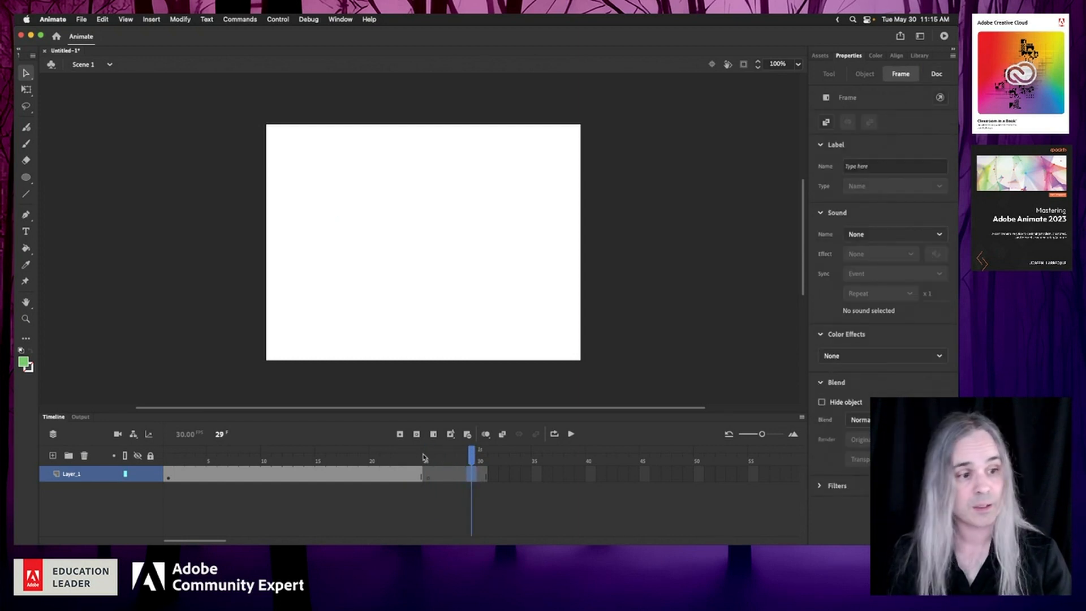
{"action": "left_click", "coordinate": [342, 459]}
{"action": "left_click", "coordinate": [363, 461]}
{"action": "left_click_drag", "start_coordinate": [362, 461], "coordinate": [454, 465]}
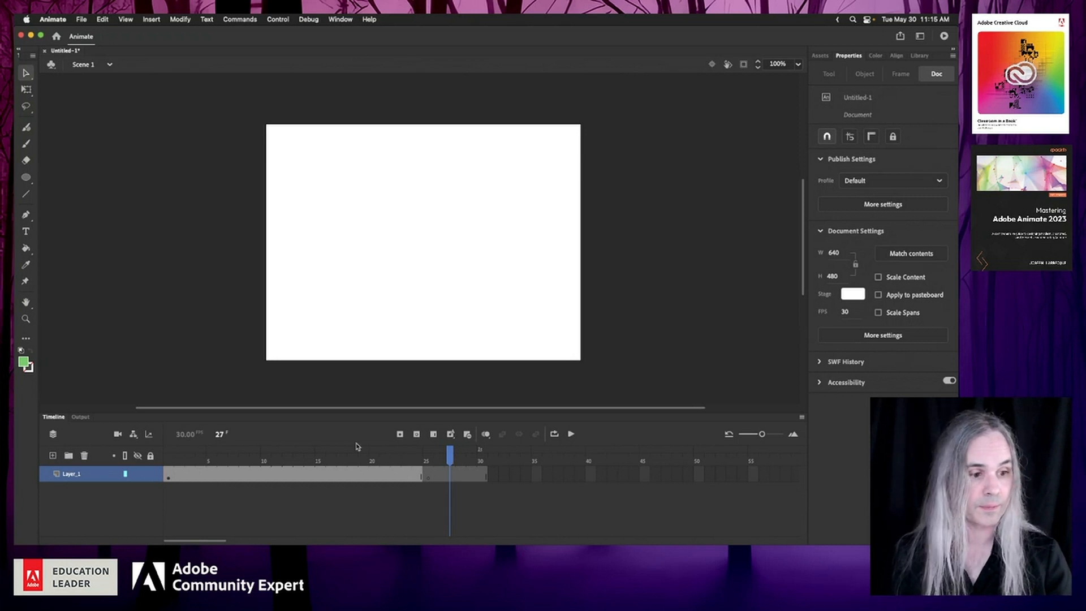
Step: Insert a keyframe at frame 10 of Layer_1 and add a Drop Shadow filter to that frame
{"action": "left_click", "coordinate": [265, 474]}
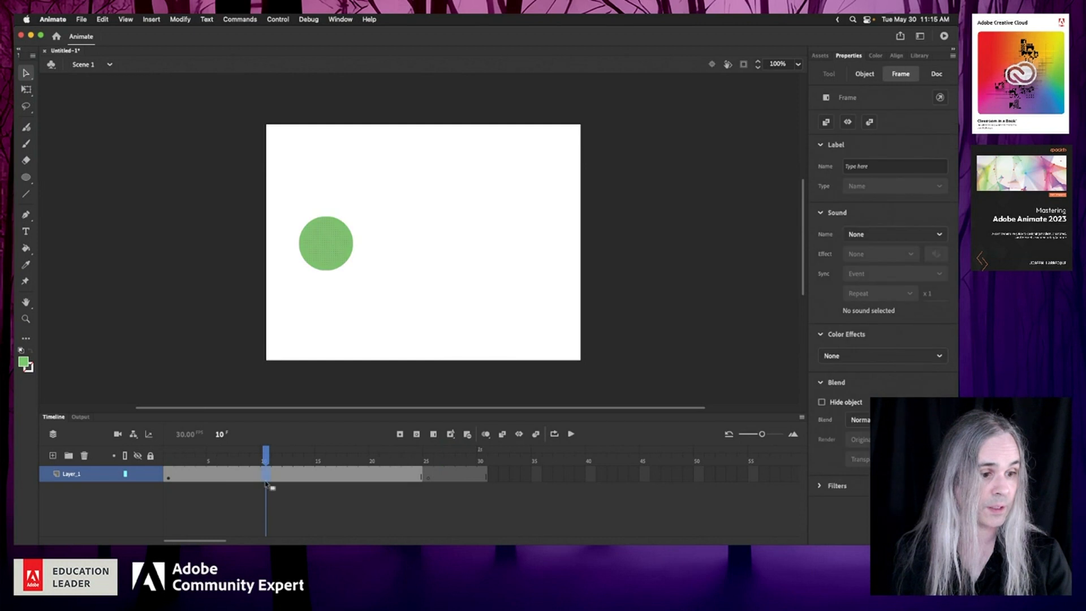
{"action": "left_click", "coordinate": [399, 435]}
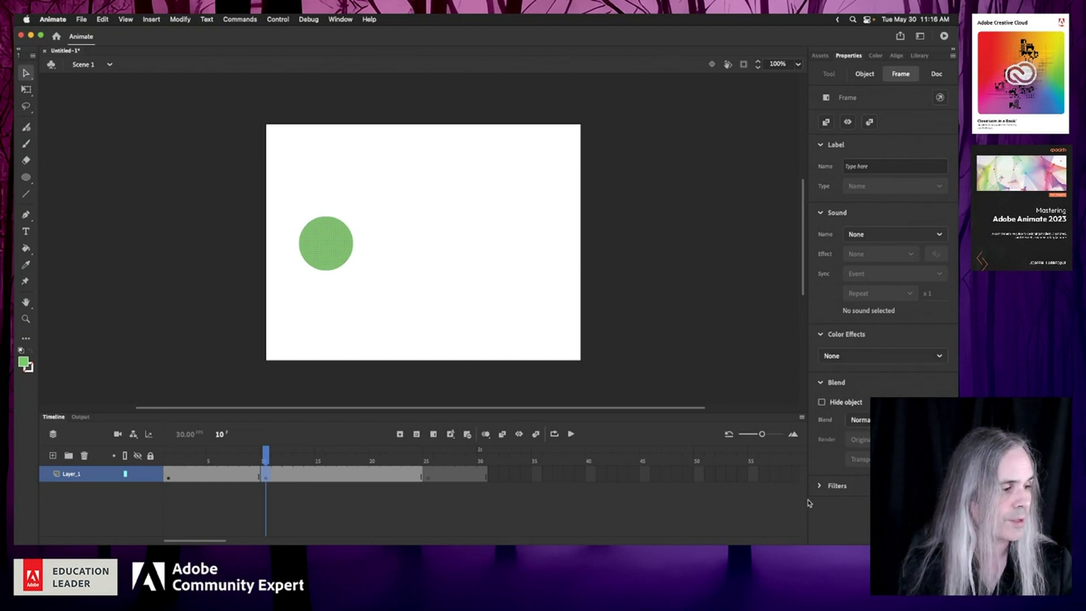
{"action": "left_click", "coordinate": [821, 488]}
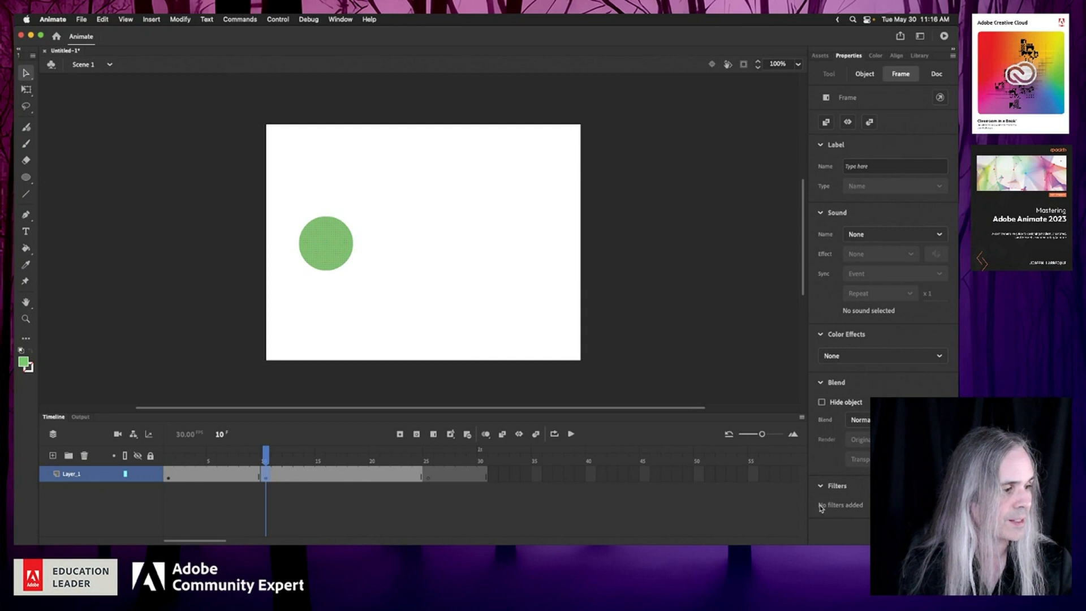
{"action": "left_click", "coordinate": [821, 382]}
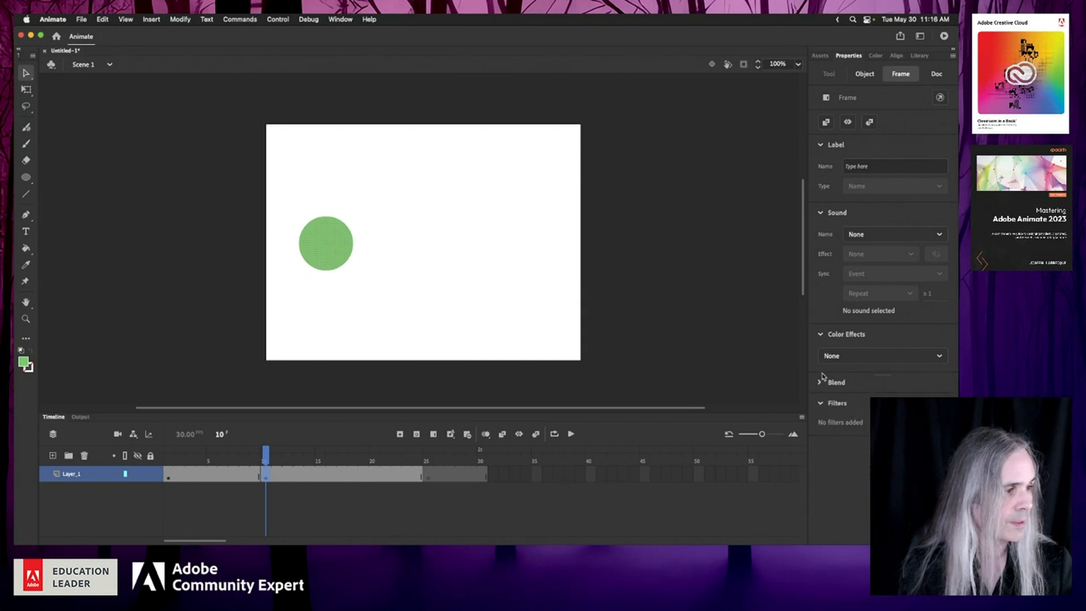
{"action": "left_click", "coordinate": [820, 334]}
{"action": "left_click", "coordinate": [833, 213]}
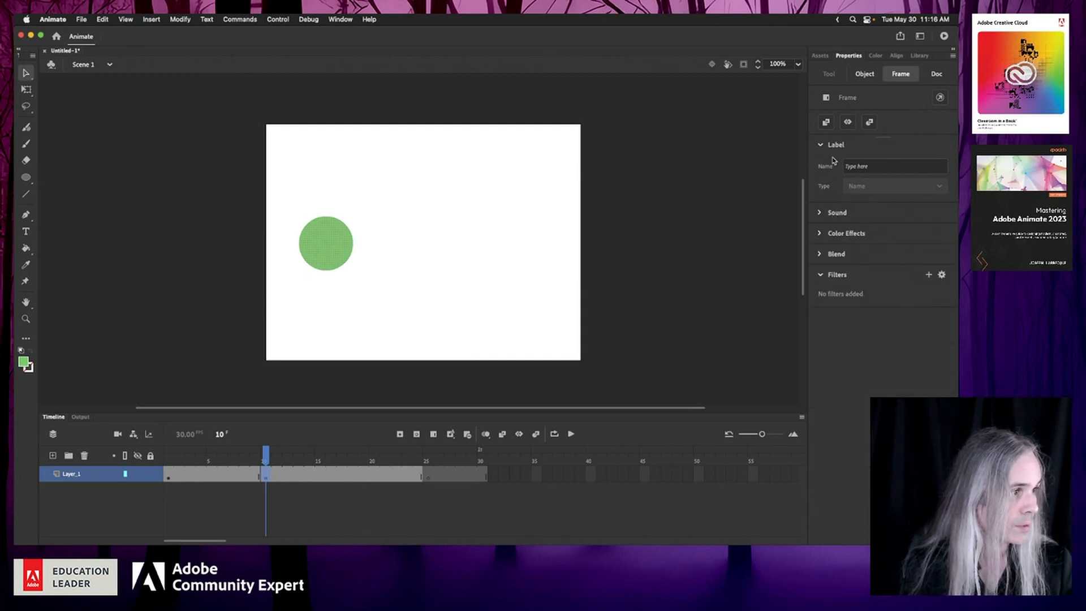
{"action": "left_click", "coordinate": [928, 275]}
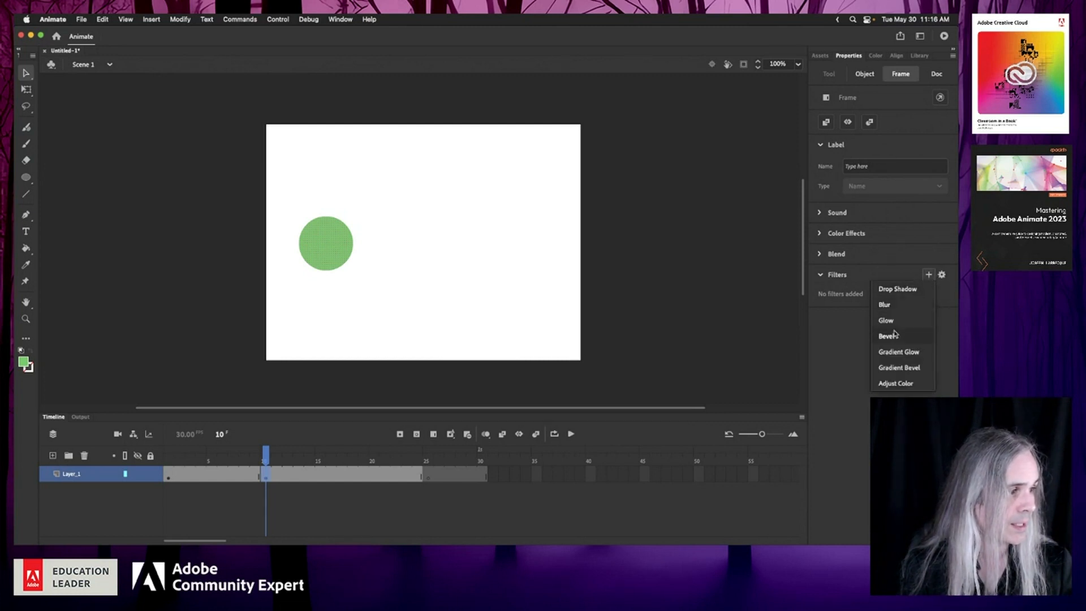
{"action": "left_click", "coordinate": [902, 290]}
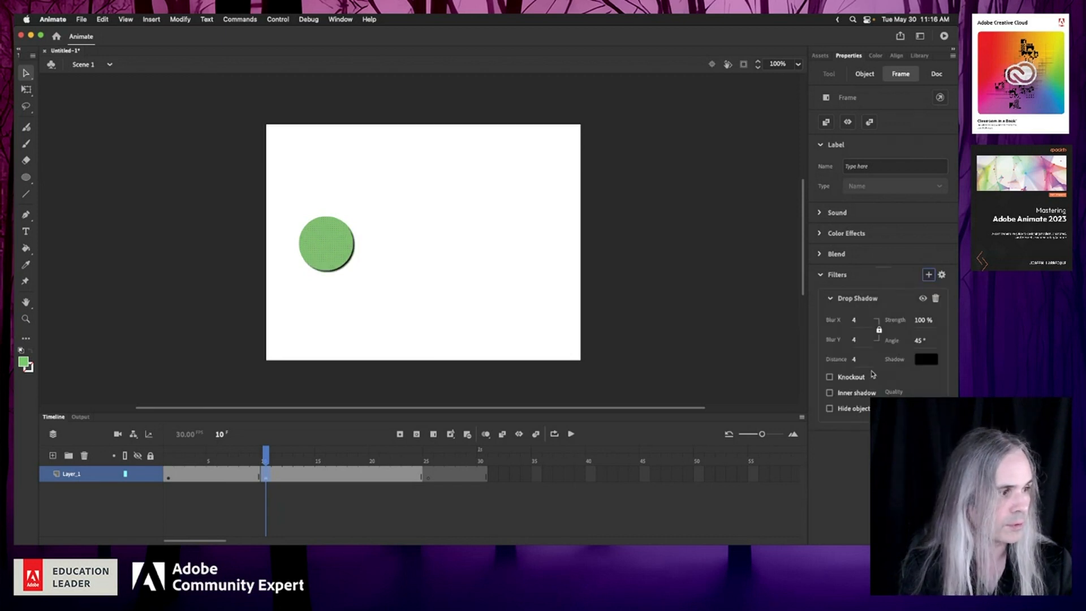
Step: Set the frame's drop shadow to blur 19, distance 7 and strength 51%
{"action": "left_click", "coordinate": [855, 321]}
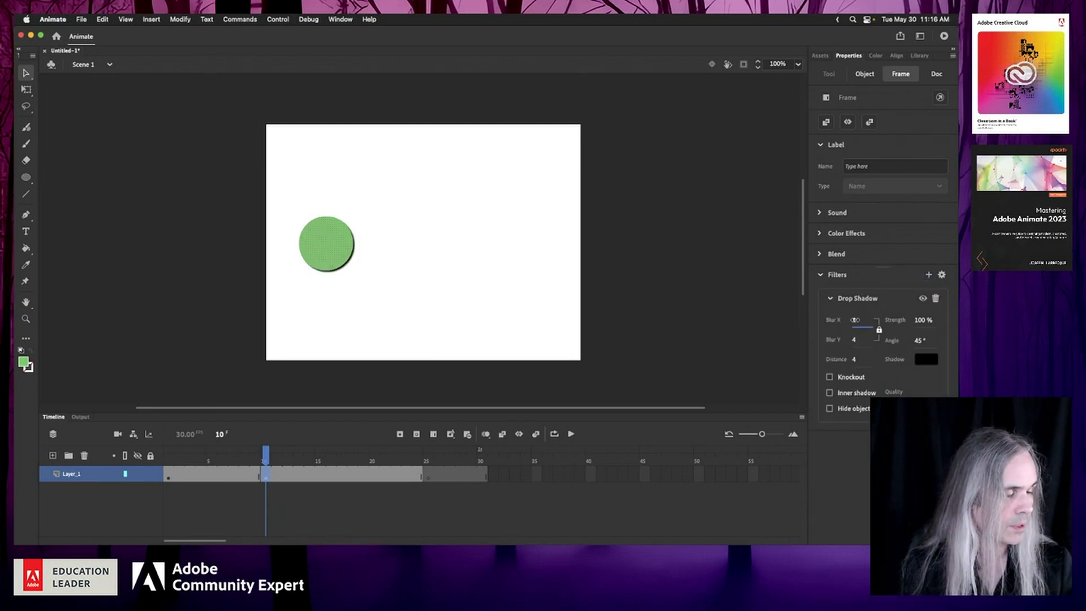
{"action": "type", "text": "19"}
{"action": "key", "text": "Return"}
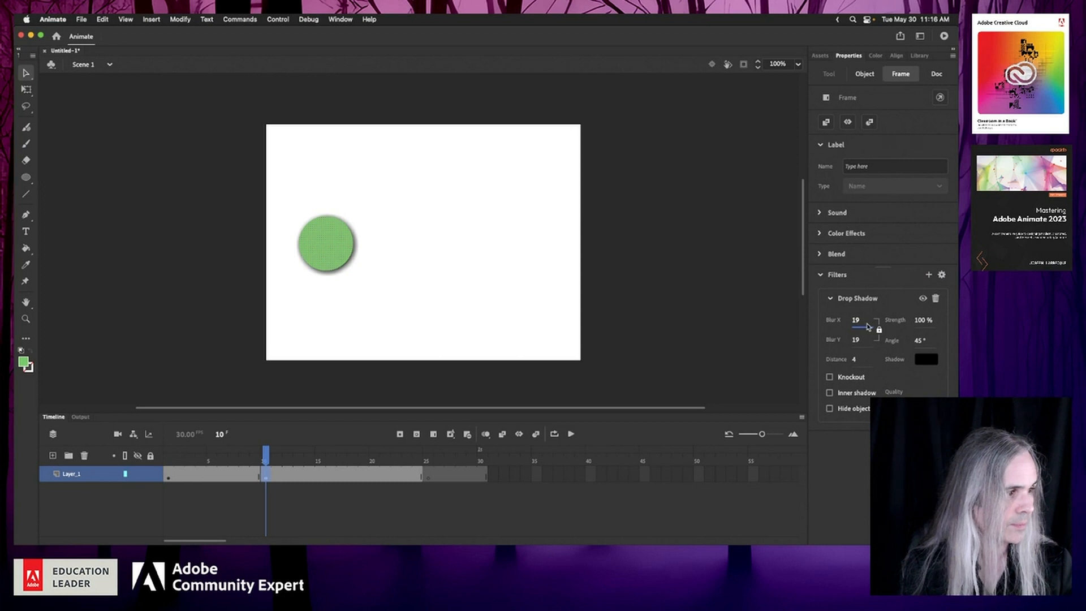
{"action": "left_click", "coordinate": [853, 362]}
{"action": "type", "text": "11"}
{"action": "key", "text": "Return"}
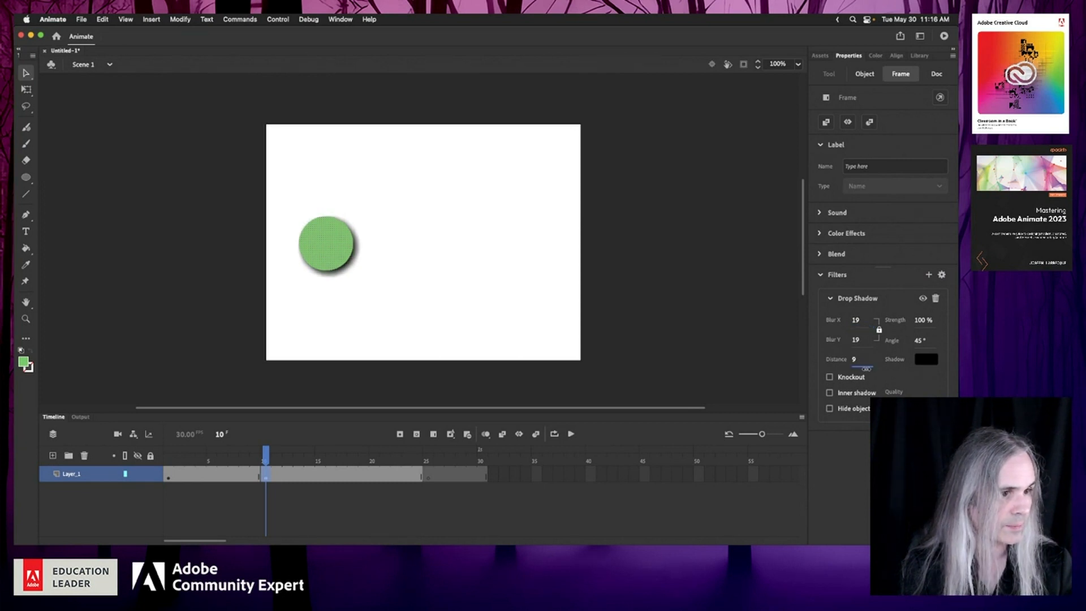
{"action": "left_click_drag", "start_coordinate": [870, 372], "coordinate": [865, 372]}
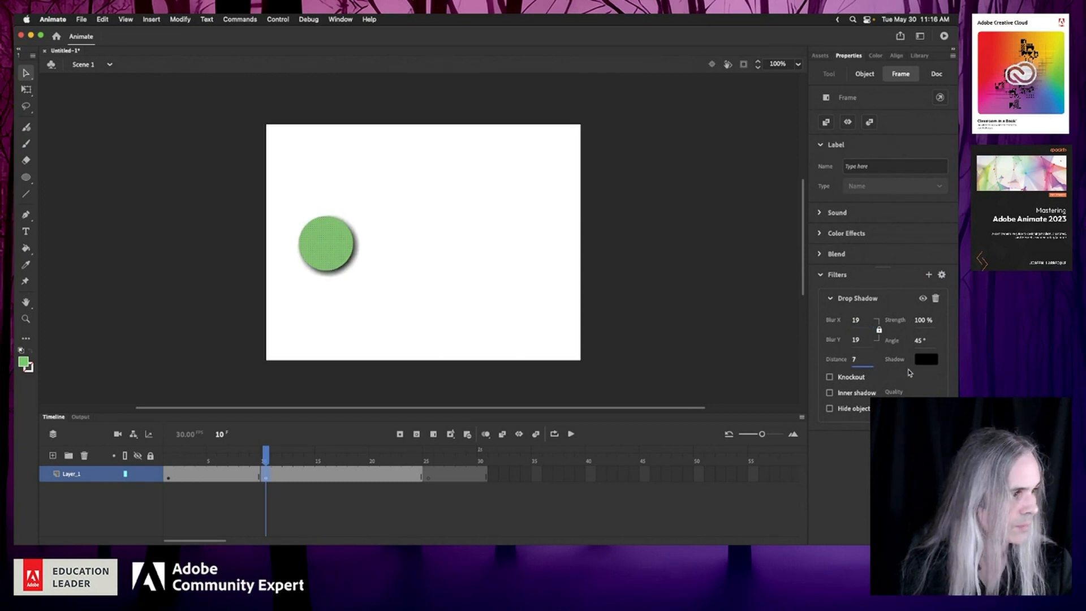
{"action": "left_click_drag", "start_coordinate": [917, 317], "coordinate": [900, 322]}
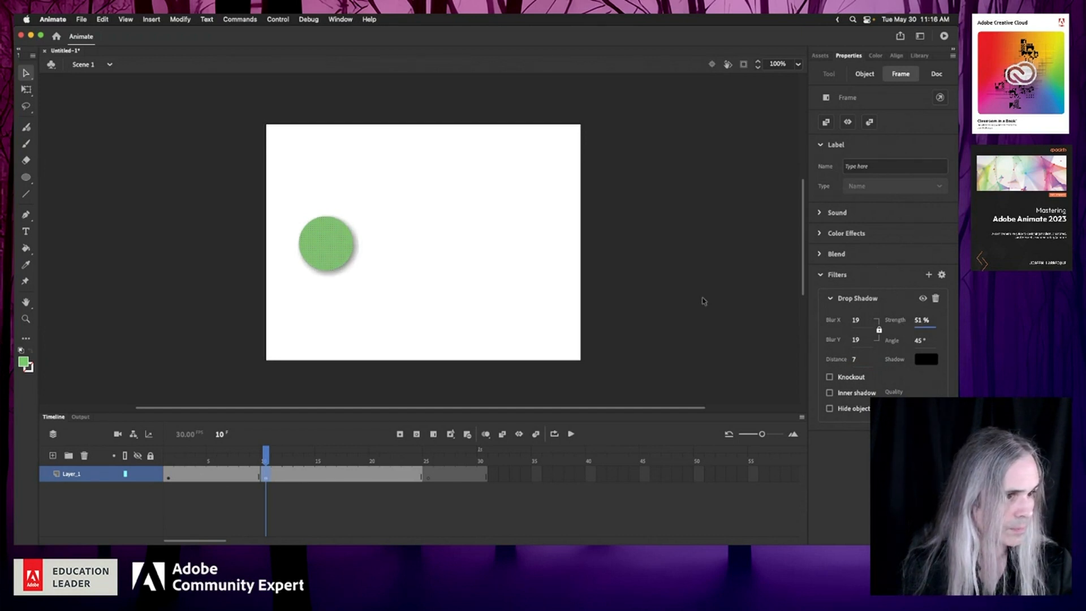
{"action": "left_click", "coordinate": [704, 301]}
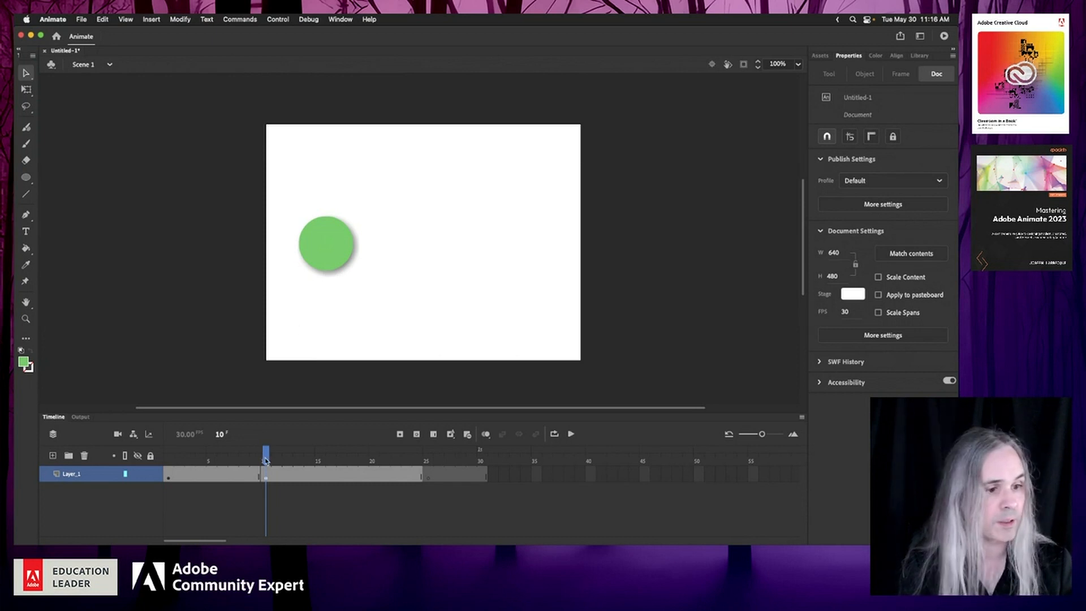
Step: Scrub through the frames around frame 10 to compare the circle before and after the drop shadow keyframe
{"action": "left_click_drag", "start_coordinate": [261, 462], "coordinate": [166, 457]}
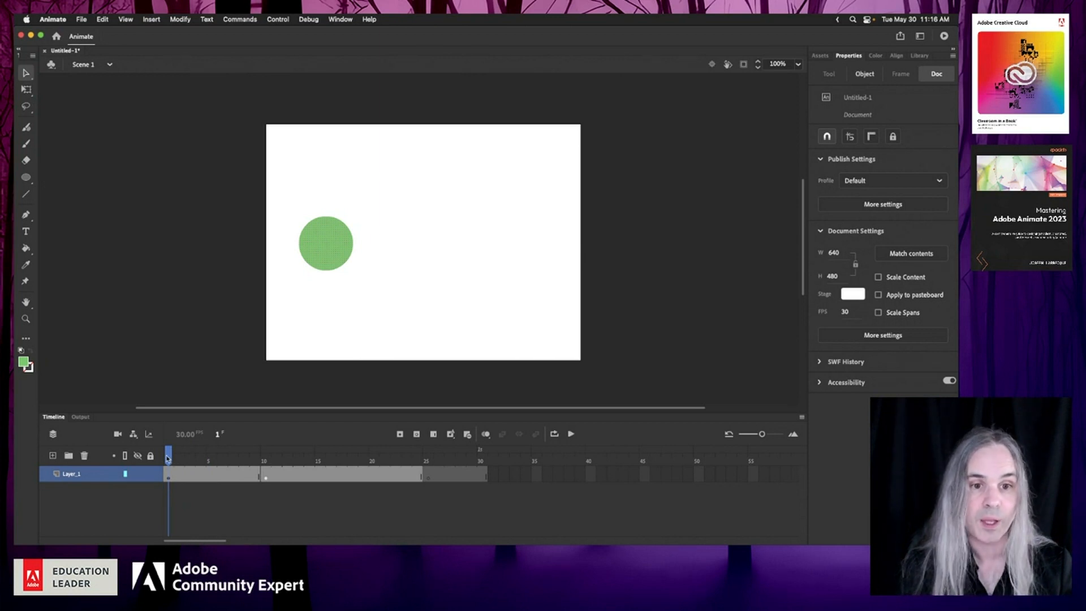
{"action": "left_click_drag", "start_coordinate": [167, 458], "coordinate": [245, 465]}
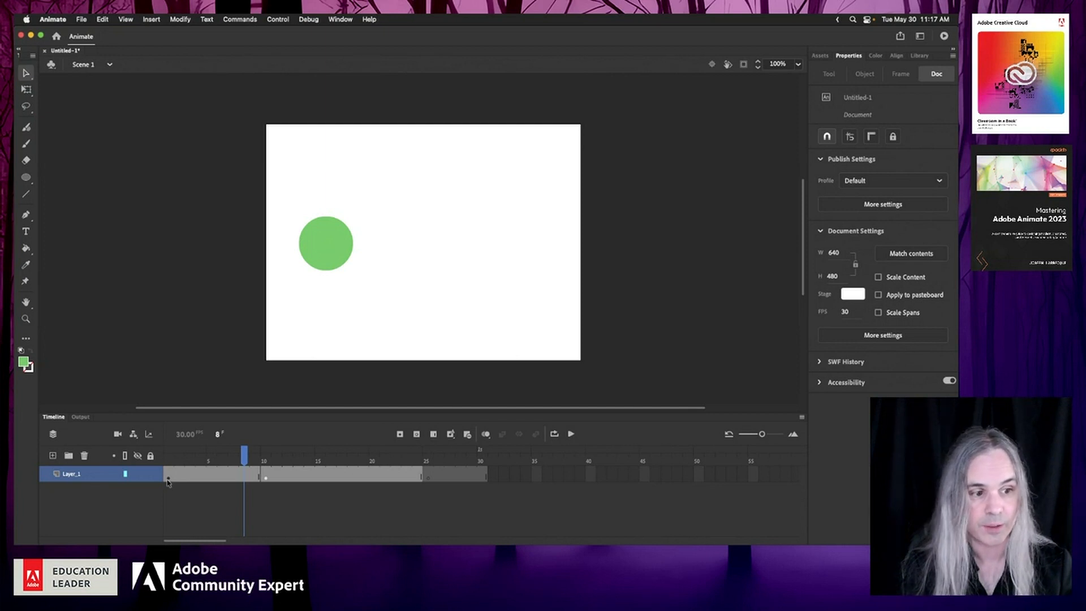
{"action": "left_click_drag", "start_coordinate": [244, 456], "coordinate": [343, 465]}
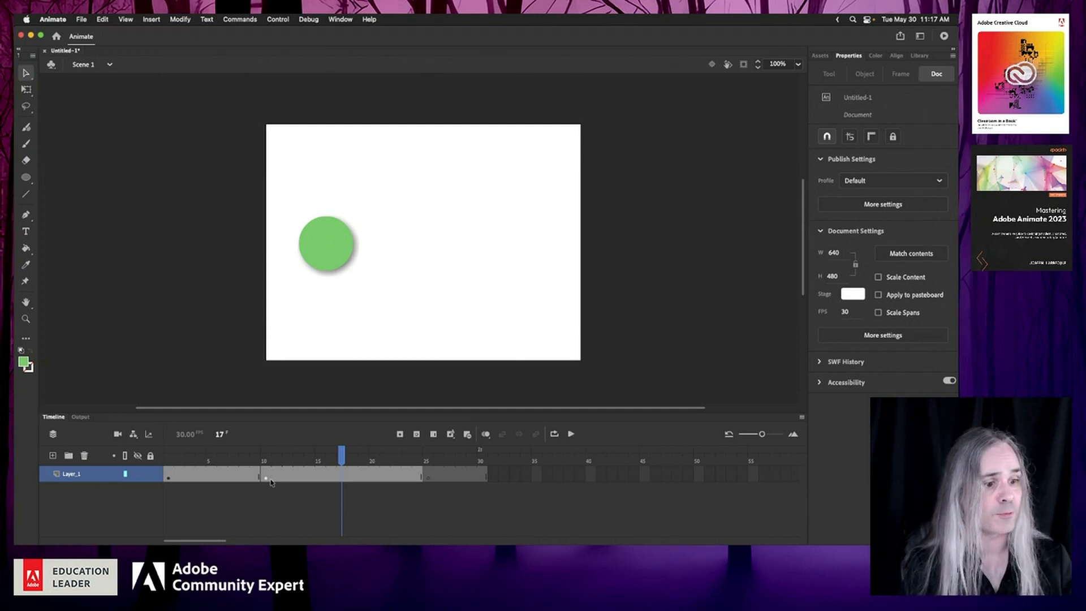
{"action": "left_click_drag", "start_coordinate": [276, 480], "coordinate": [302, 459]}
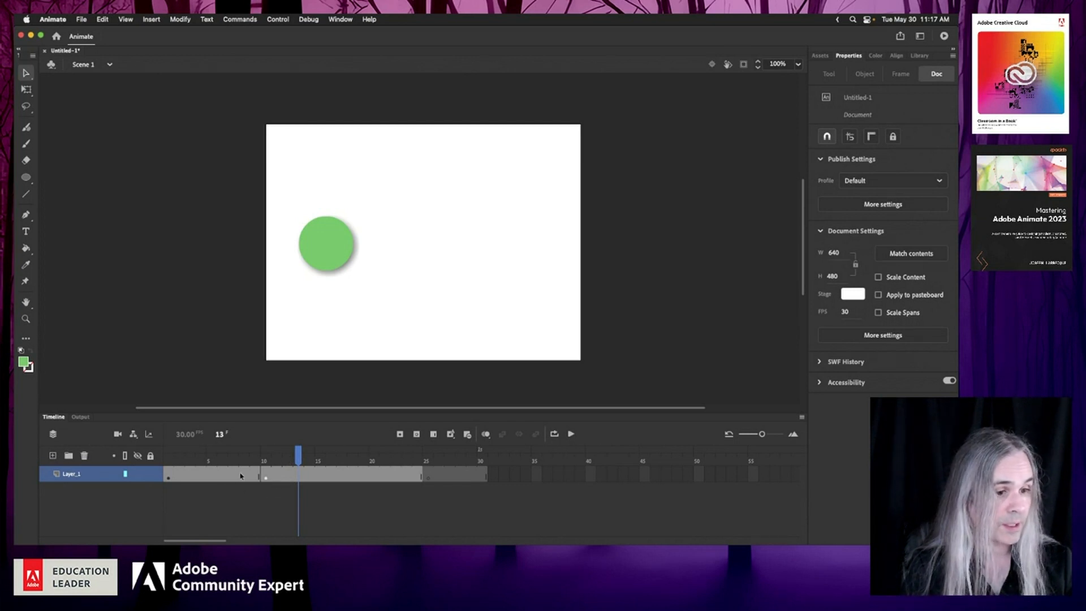
Step: Insert a keyframe at frame 5 of Layer_1 and give it the frame label 5sec
{"action": "left_click", "coordinate": [211, 478]}
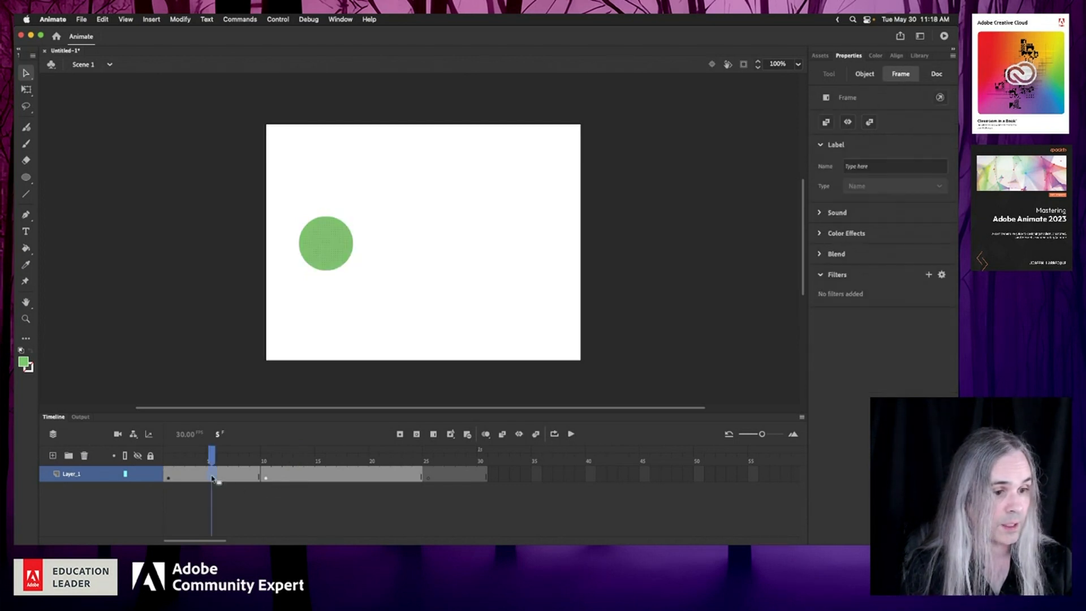
{"action": "left_click", "coordinate": [400, 433]}
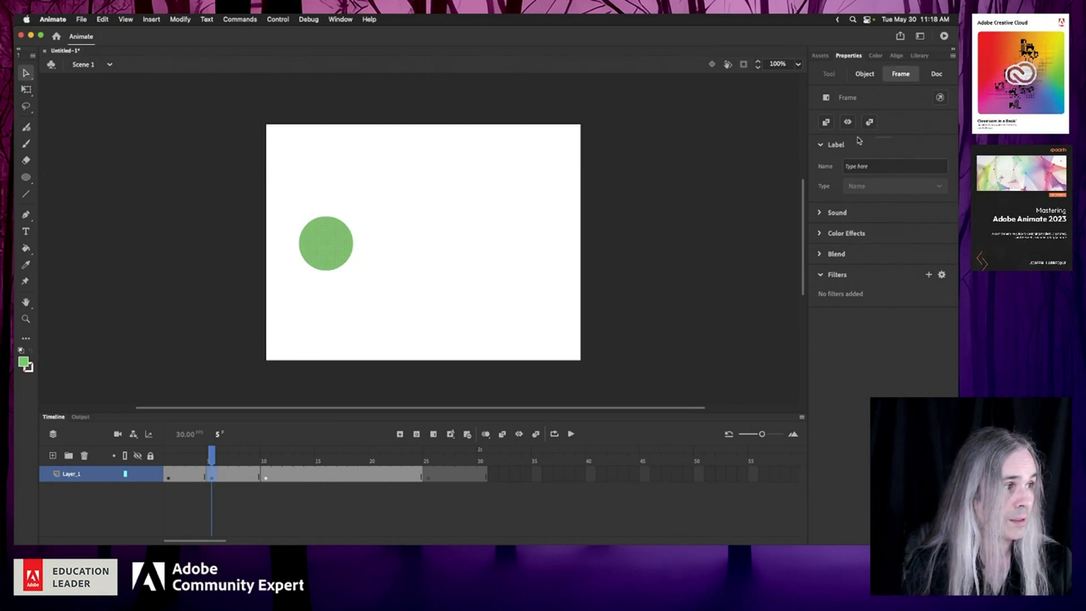
{"action": "left_click", "coordinate": [876, 167]}
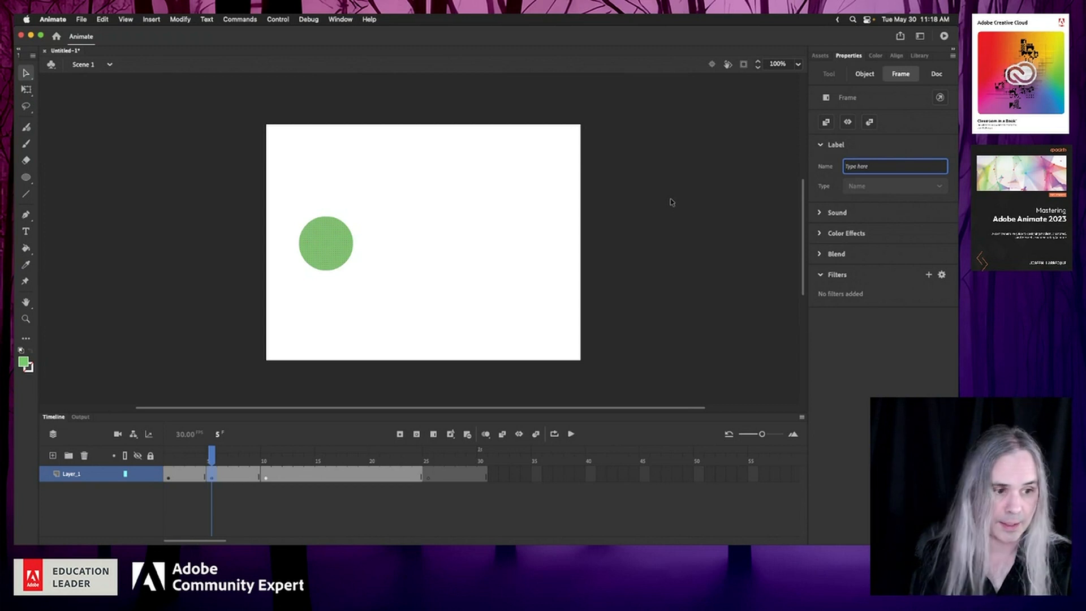
{"action": "type", "text": "5sec"}
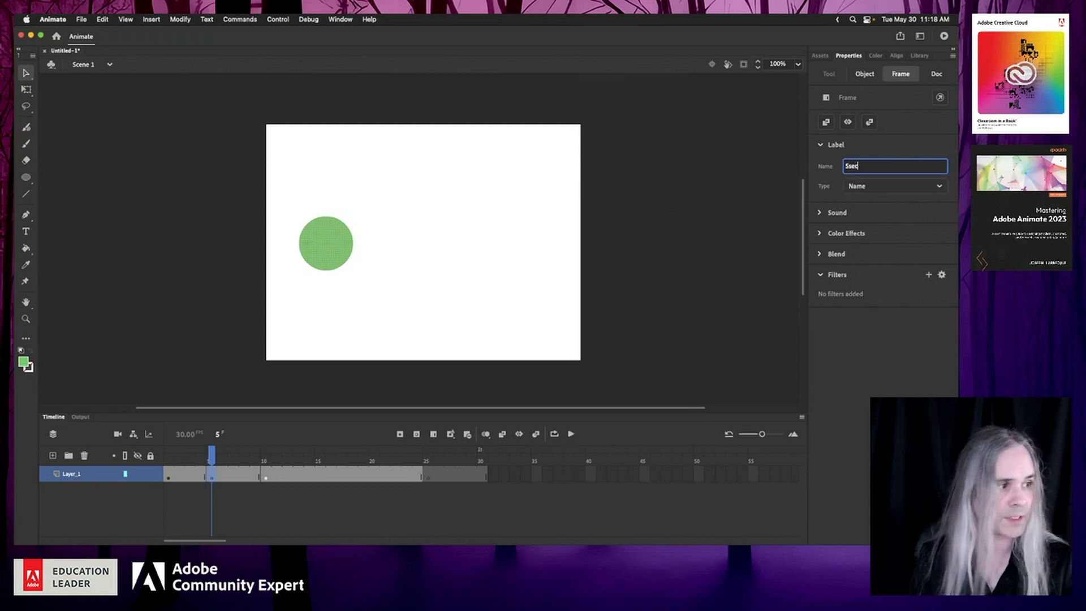
{"action": "left_click", "coordinate": [617, 298]}
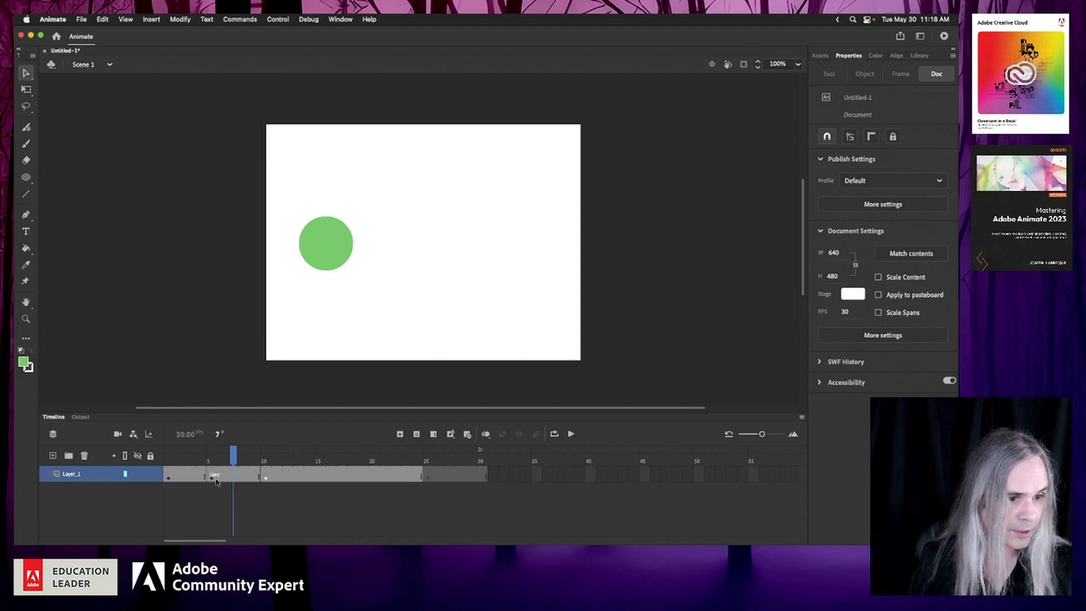
Step: Enlarge the timeline frames to inspect the label at frame 5, and return the playhead to frame 1
{"action": "left_click", "coordinate": [770, 435]}
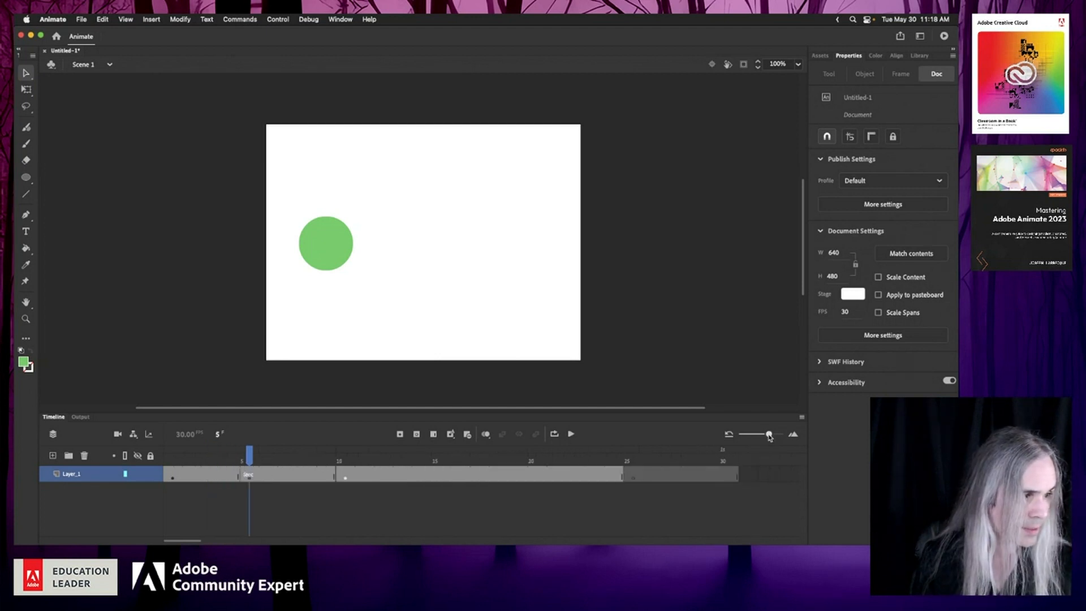
{"action": "left_click", "coordinate": [264, 507]}
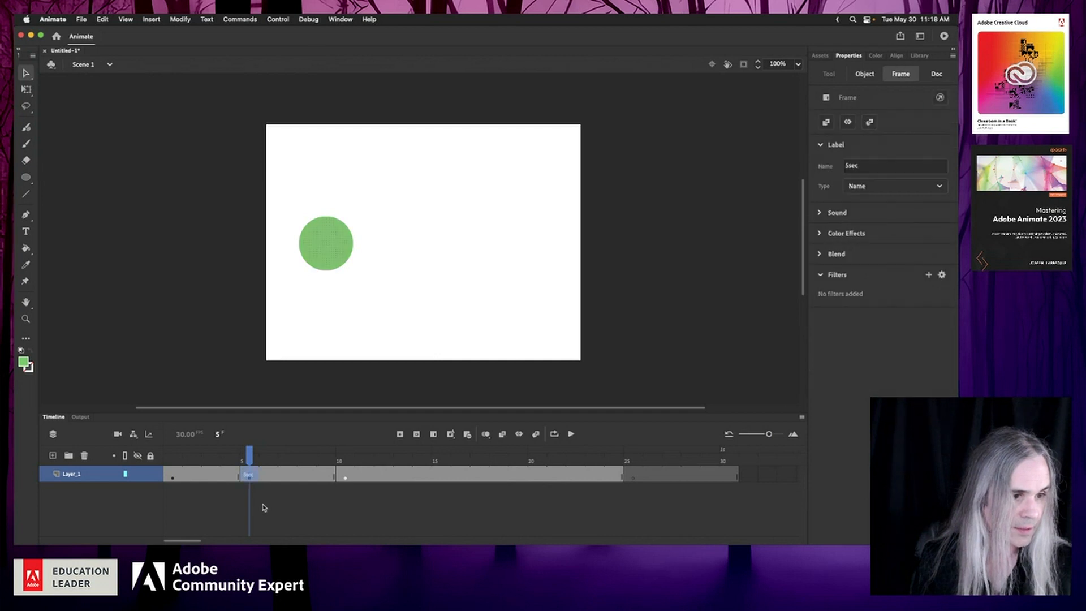
{"action": "left_click", "coordinate": [582, 355]}
{"action": "left_click_drag", "start_coordinate": [251, 450], "coordinate": [173, 450]}
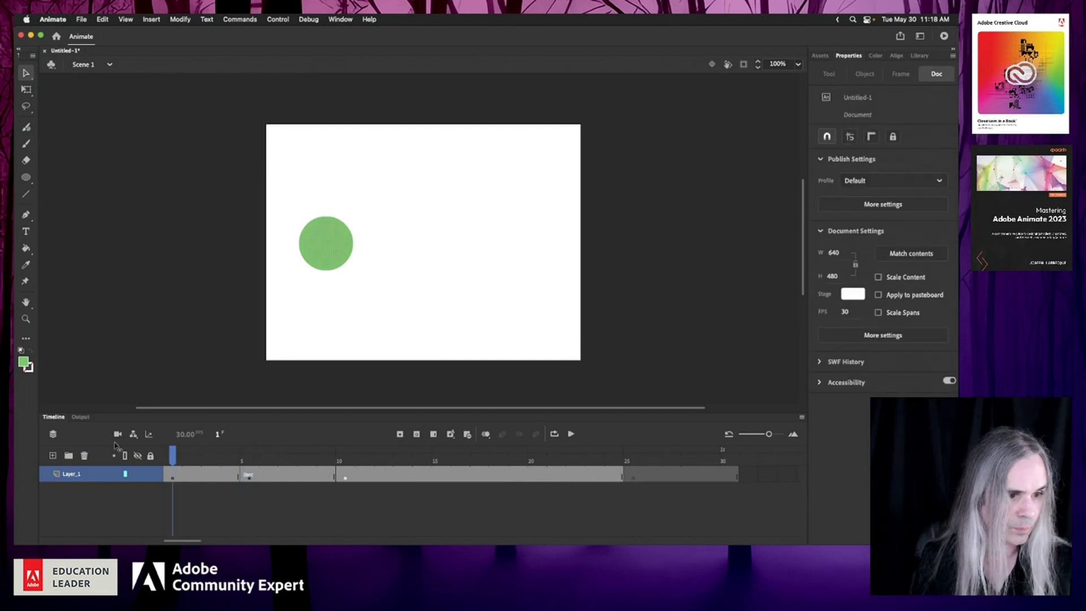
Step: Try the Medium and Short layer heights for the timeline, and return it to Tall
{"action": "left_click", "coordinate": [802, 418]}
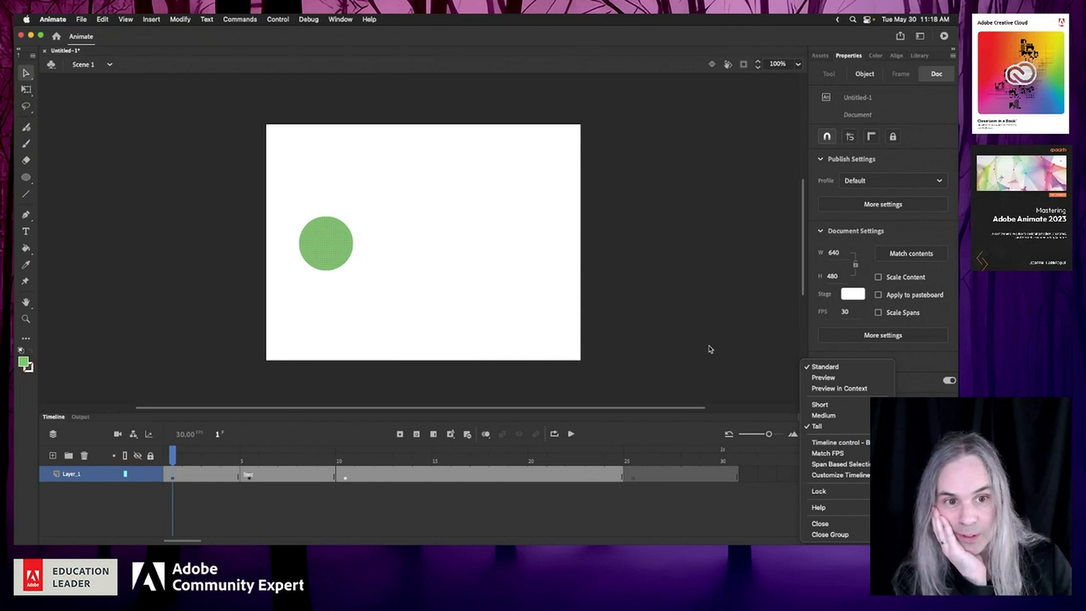
{"action": "left_click", "coordinate": [754, 383]}
{"action": "left_click", "coordinate": [803, 419]}
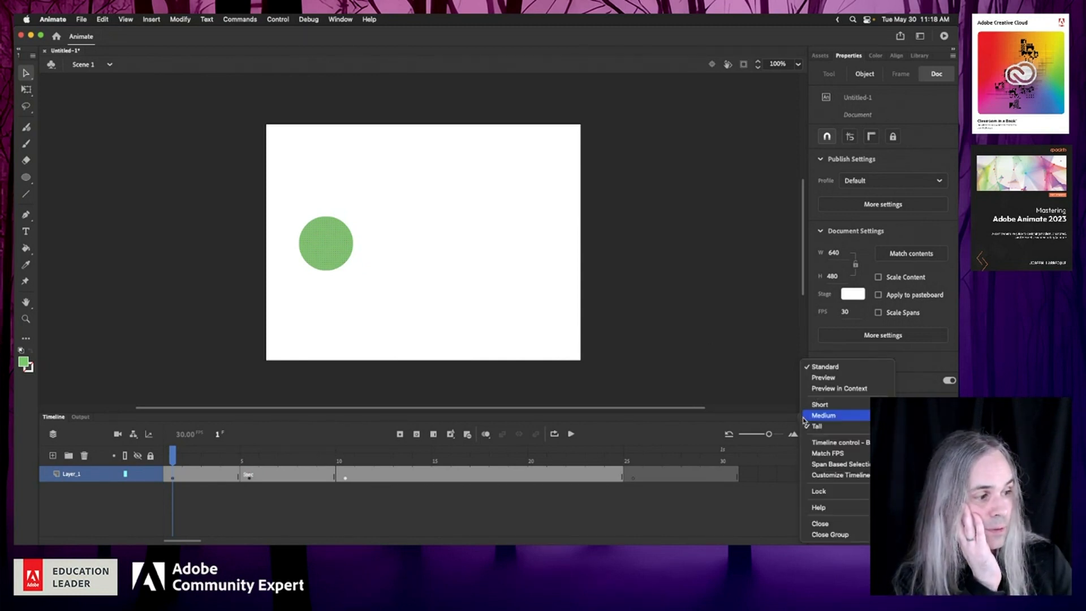
{"action": "left_click", "coordinate": [804, 418]}
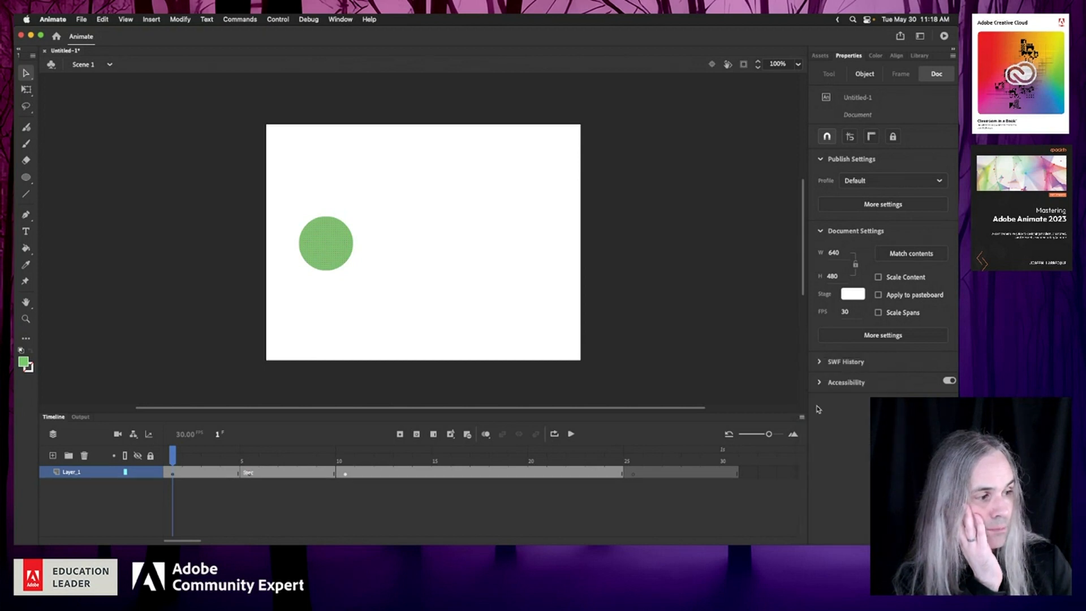
{"action": "left_click", "coordinate": [803, 419]}
{"action": "left_click", "coordinate": [815, 402]}
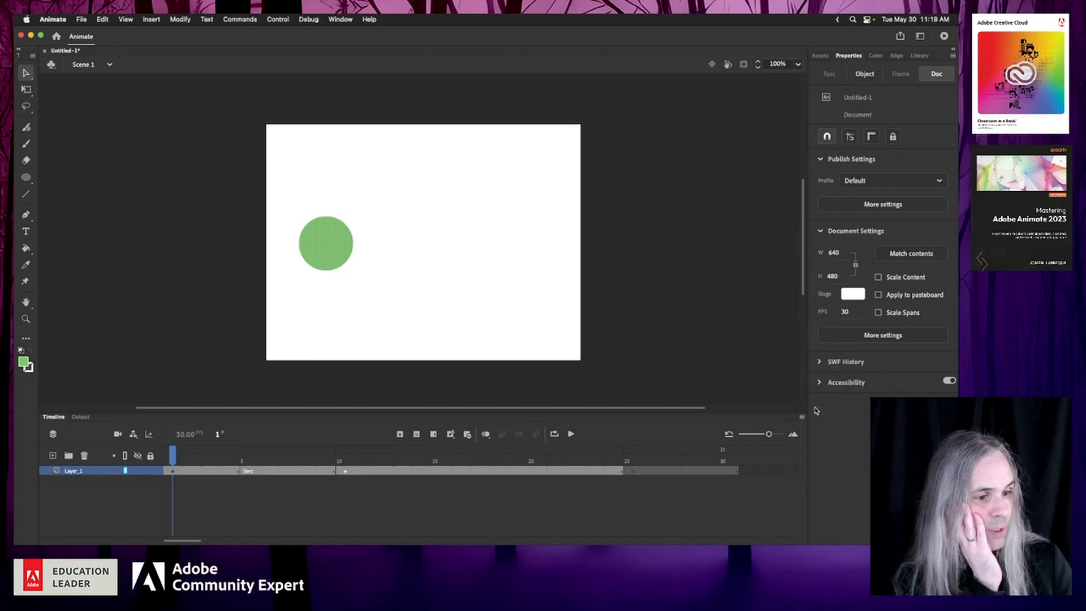
{"action": "left_click", "coordinate": [802, 418]}
{"action": "left_click", "coordinate": [813, 426]}
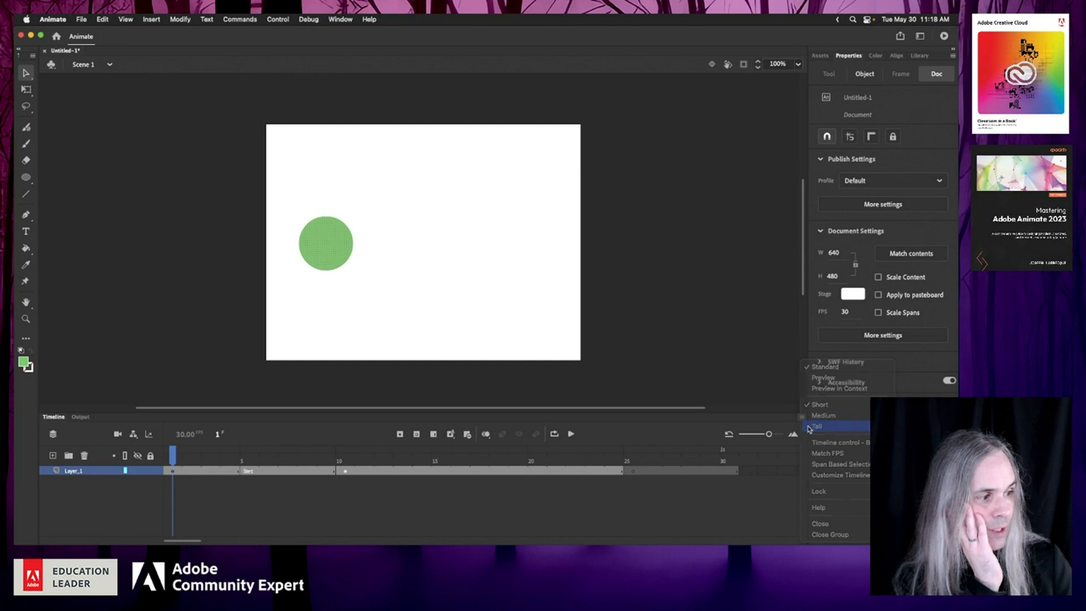
Step: Try placing the timeline controls at the bottom of the timeline, and restore them to the top
{"action": "left_click", "coordinate": [800, 418]}
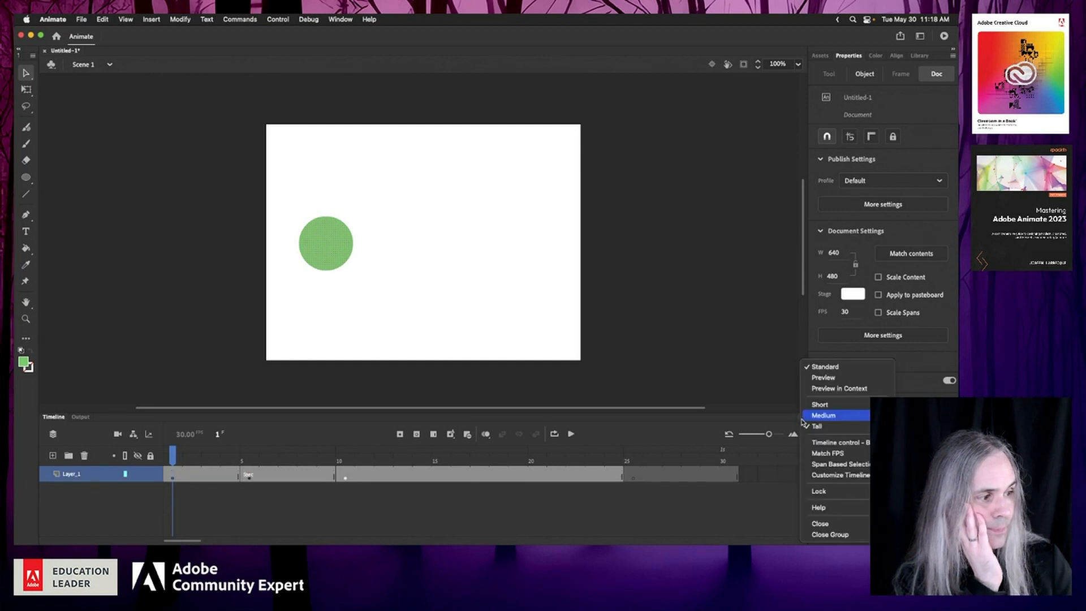
{"action": "left_click", "coordinate": [822, 445]}
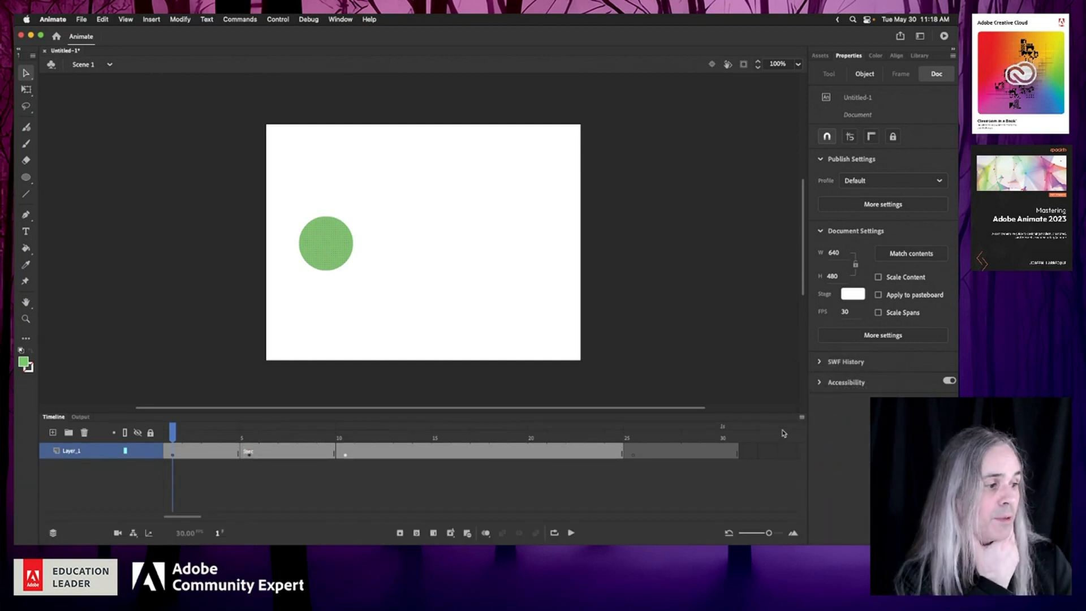
{"action": "left_click", "coordinate": [802, 418]}
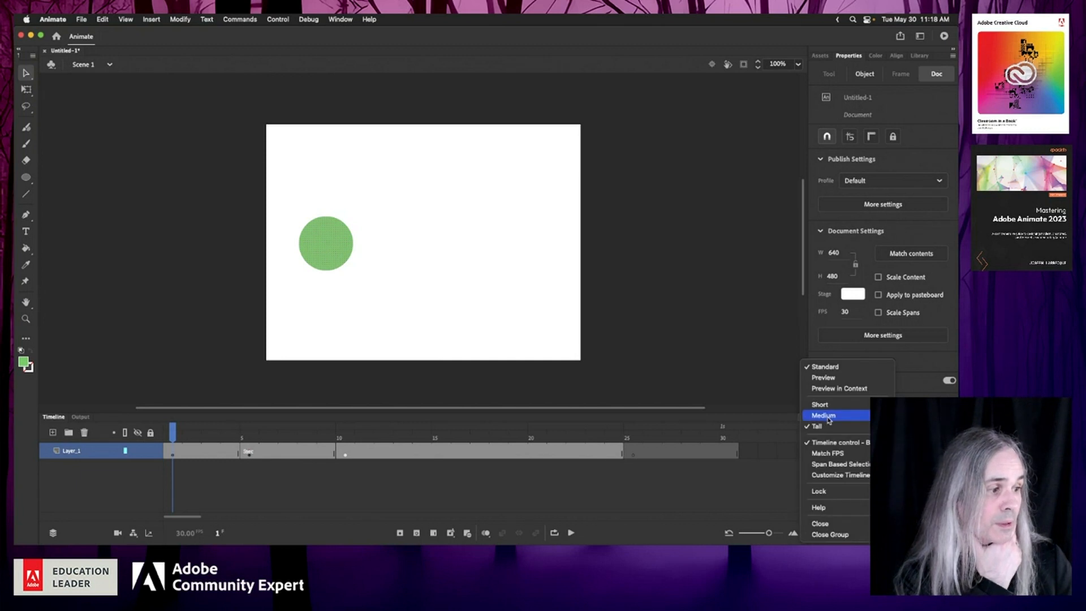
{"action": "left_click", "coordinate": [829, 444]}
Step: Switch the timeline frames to Preview thumbnails and inspect the frames from 1 to 11
{"action": "left_click", "coordinate": [803, 418]}
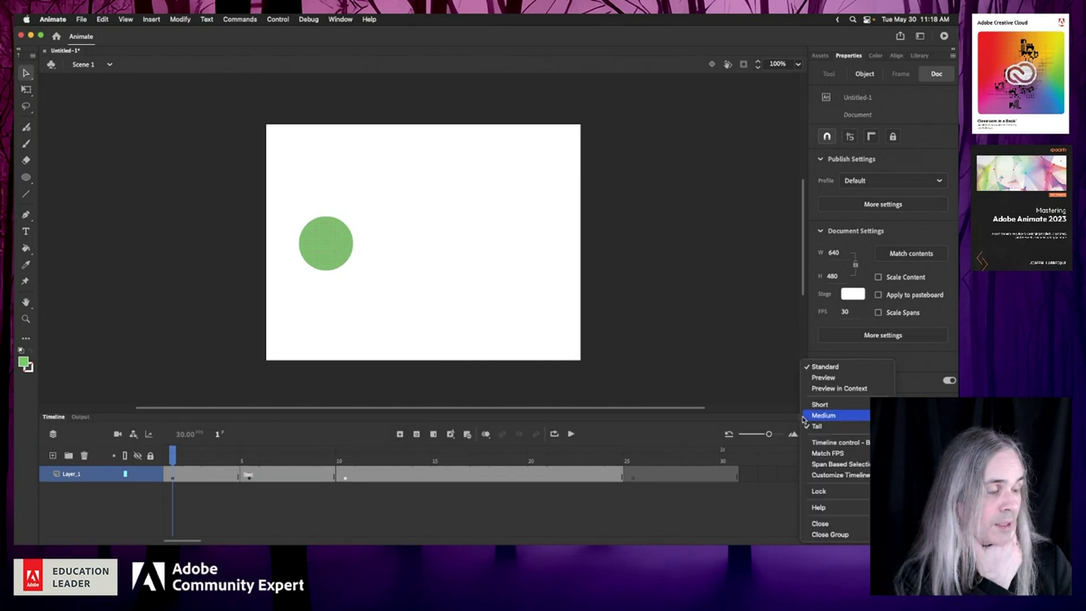
{"action": "left_click", "coordinate": [824, 378]}
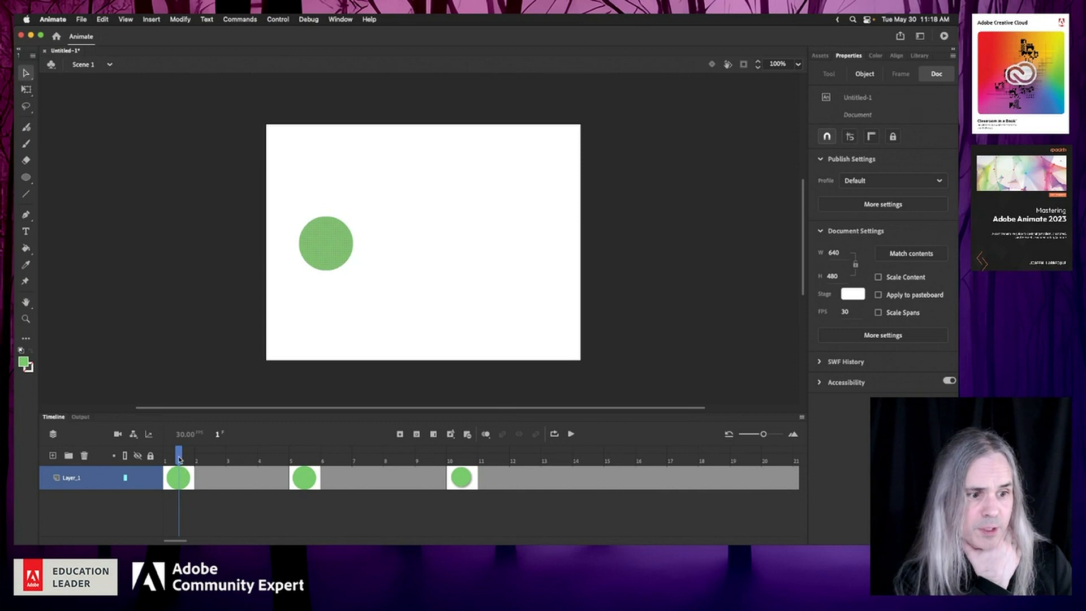
{"action": "left_click_drag", "start_coordinate": [199, 462], "coordinate": [394, 454]}
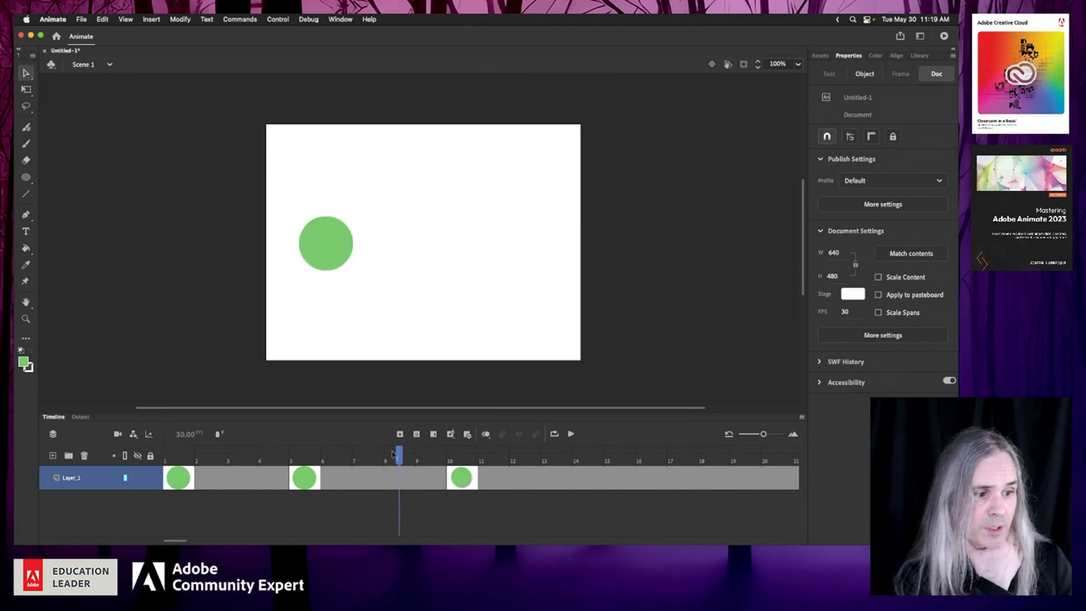
{"action": "left_click", "coordinate": [294, 479]}
{"action": "left_click", "coordinate": [481, 488]}
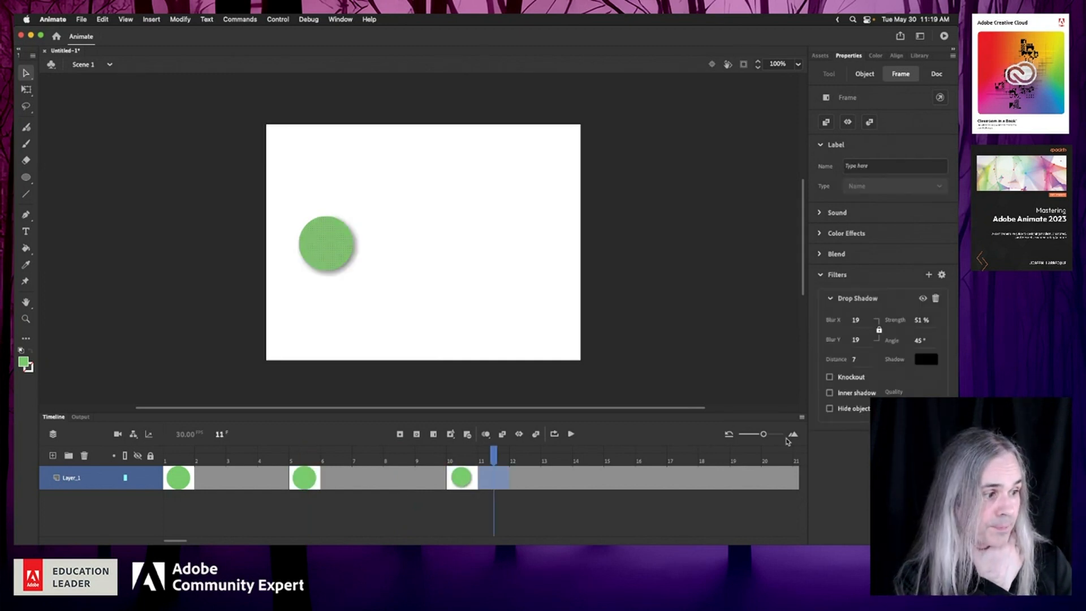
Step: Try the Tall height for the Preview thumbnails, and restore the Standard frame view
{"action": "left_click", "coordinate": [801, 417]}
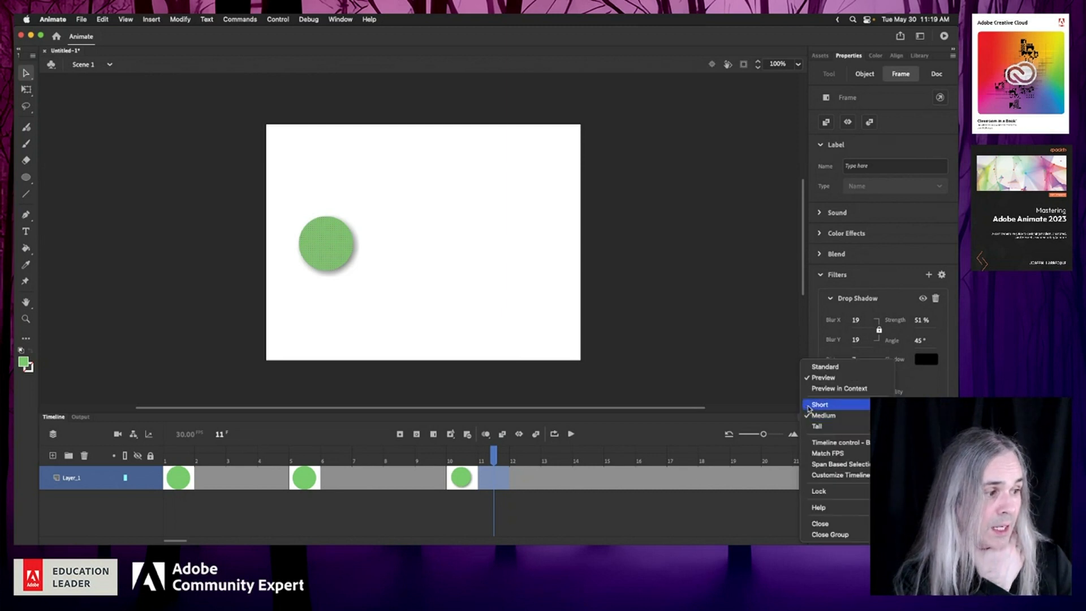
{"action": "left_click", "coordinate": [817, 425]}
{"action": "left_click", "coordinate": [803, 420]}
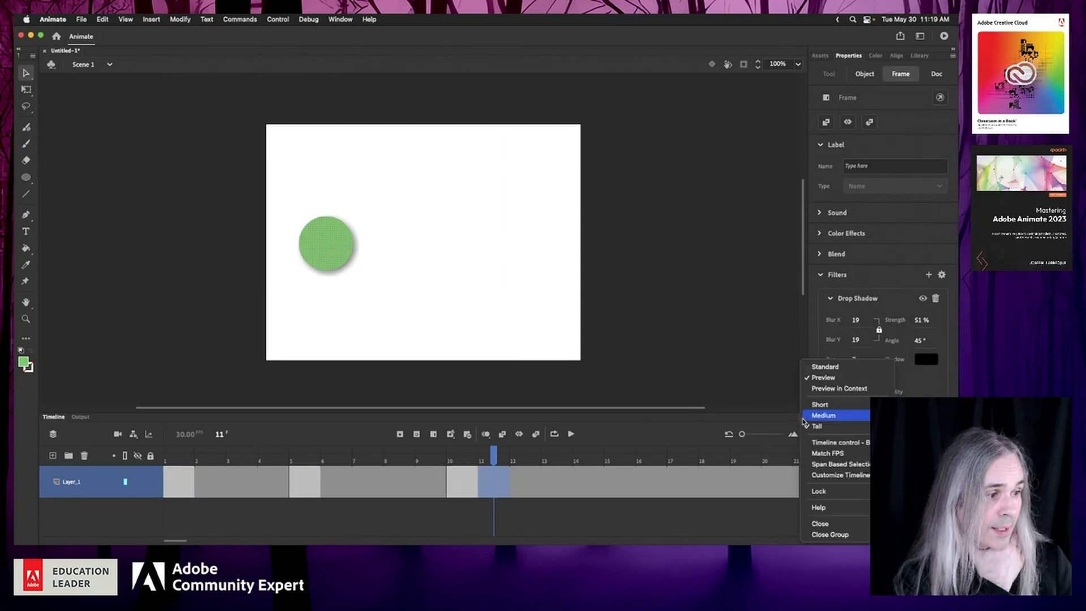
{"action": "left_click", "coordinate": [824, 367]}
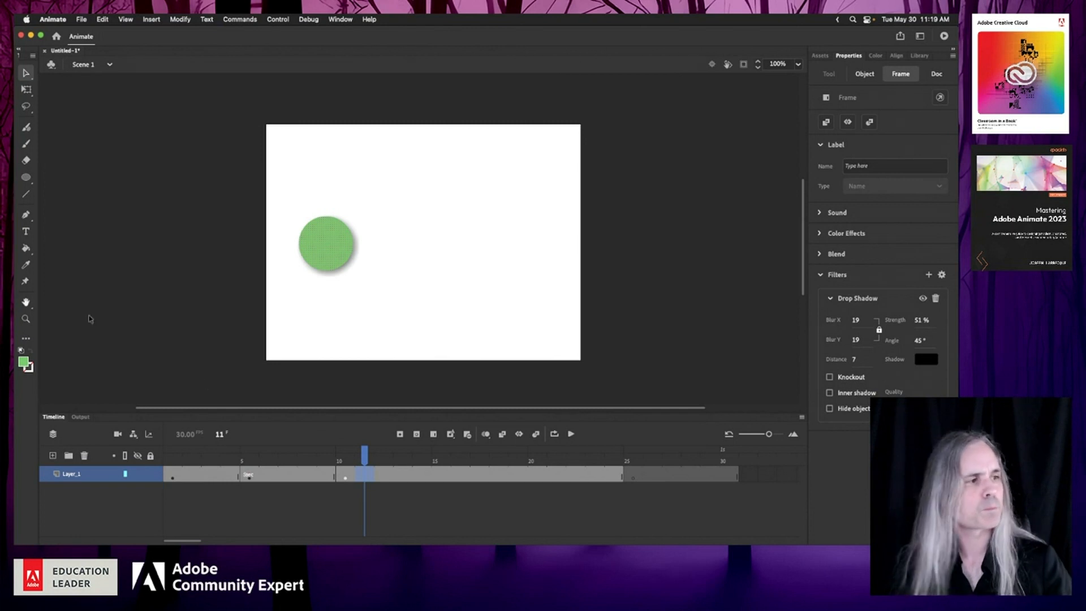
Step: Insert a keyframe at frame 2 of Layer_1 and move the circle slightly to the right on the stage
{"action": "left_click", "coordinate": [770, 366]}
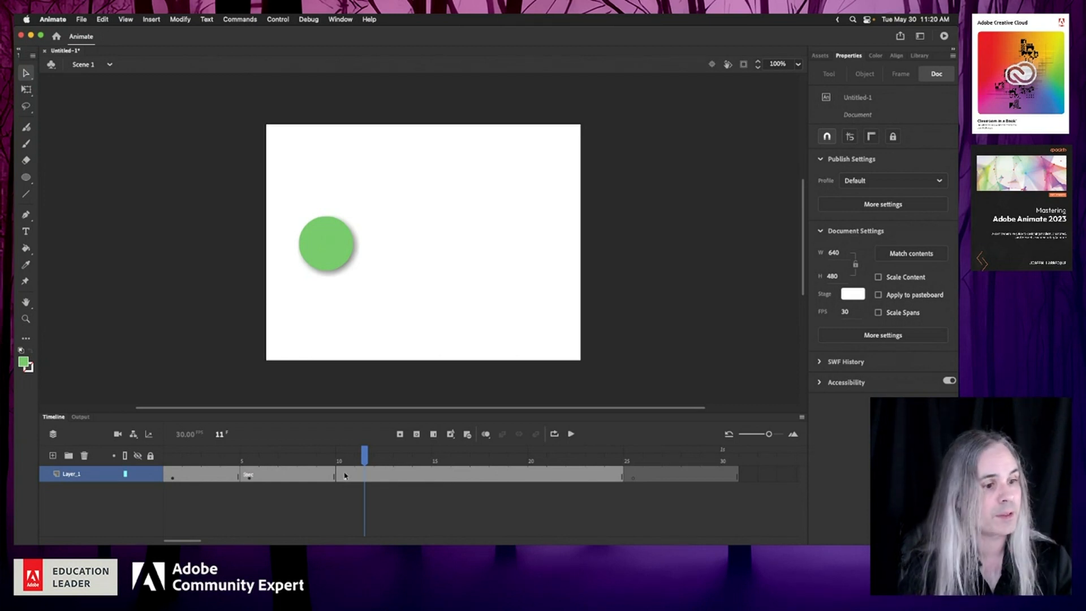
{"action": "left_click_drag", "start_coordinate": [365, 459], "coordinate": [198, 472]}
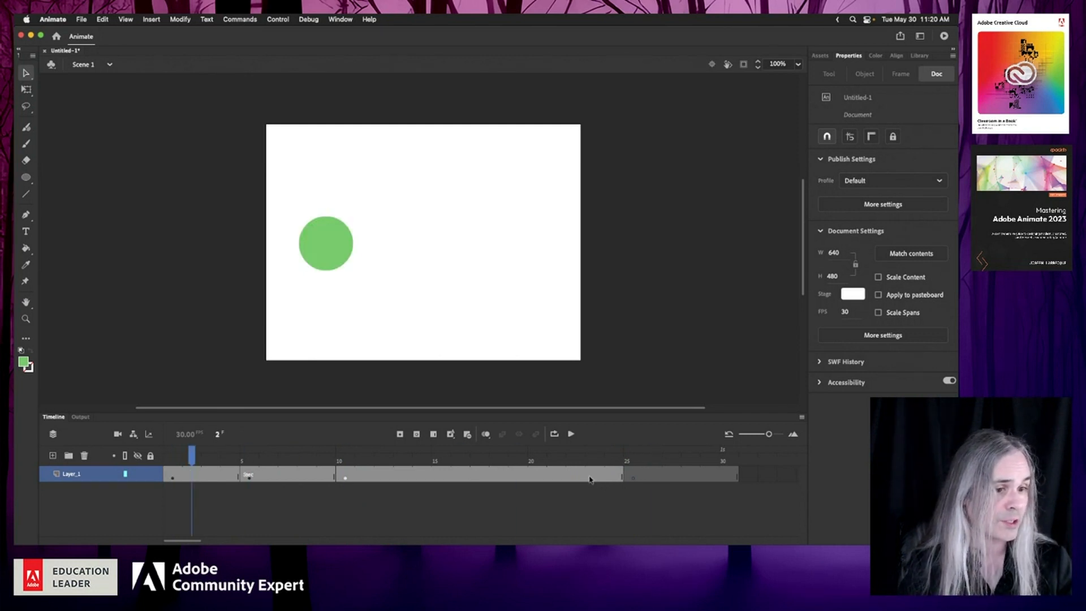
{"action": "left_click", "coordinate": [191, 477]}
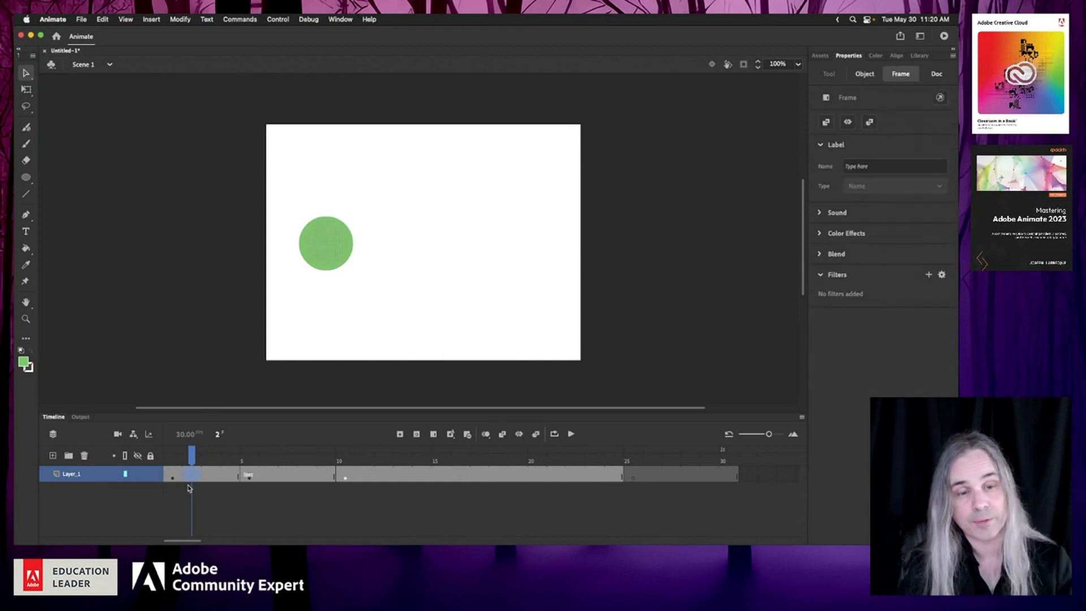
{"action": "left_click", "coordinate": [391, 433]}
{"action": "left_click_drag", "start_coordinate": [347, 247], "coordinate": [357, 251]}
Step: Insert keyframes at frames 3 and 4, moving the circle slightly further right in each, to about X 138, Y 190 at frame 4
{"action": "left_click", "coordinate": [209, 474]}
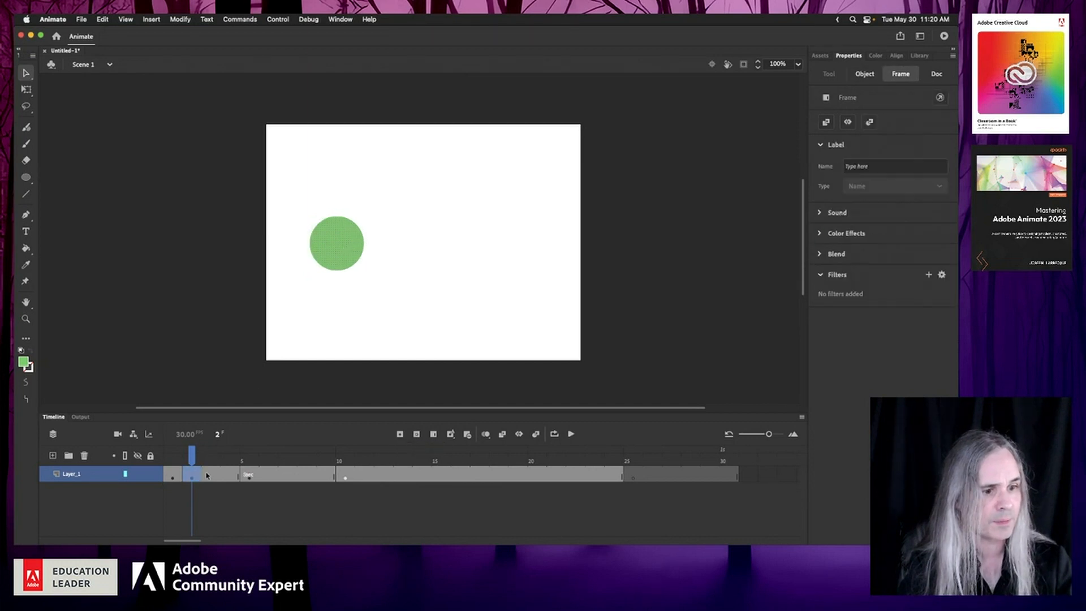
{"action": "left_click", "coordinate": [400, 434]}
{"action": "left_click_drag", "start_coordinate": [343, 239], "coordinate": [351, 237]}
{"action": "left_click", "coordinate": [230, 474]}
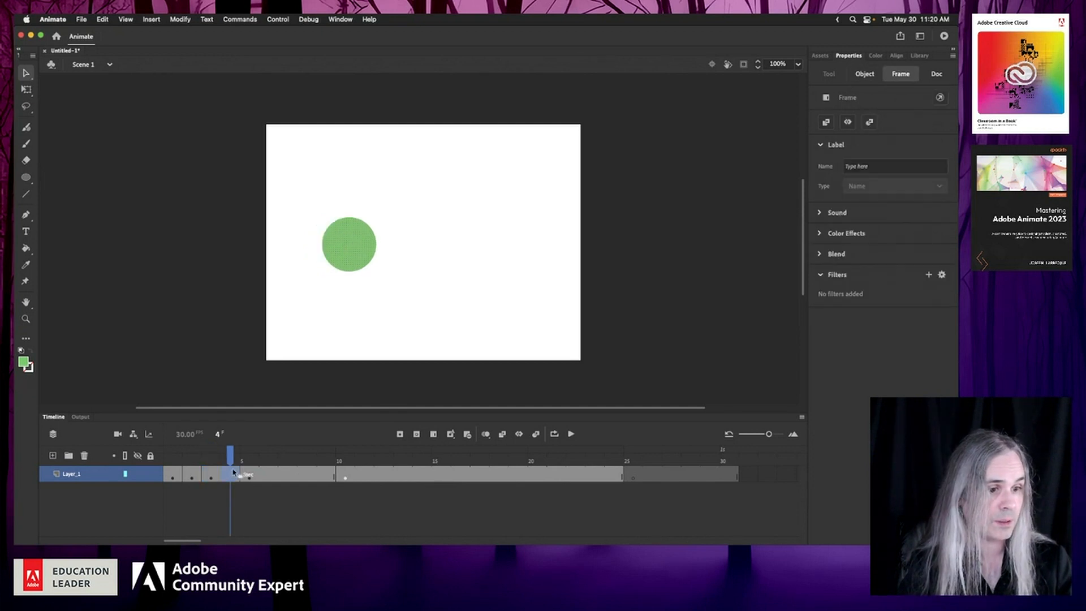
{"action": "left_click", "coordinate": [400, 433]}
{"action": "left_click_drag", "start_coordinate": [352, 243], "coordinate": [363, 243]}
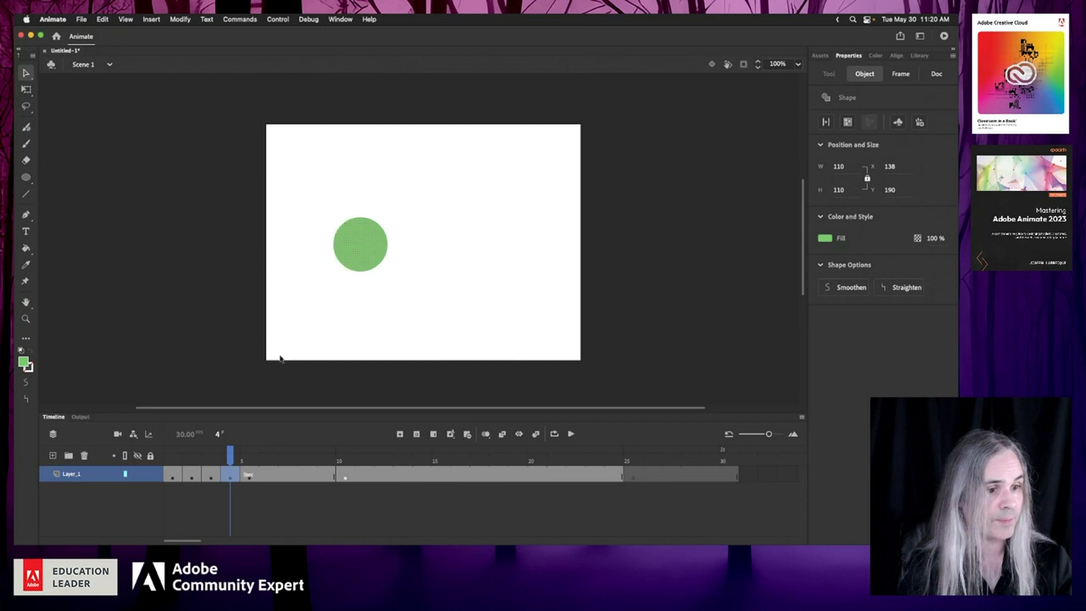
Step: Scrub between frames 1 and 4 to check the circle's frame-by-frame movement
{"action": "left_click", "coordinate": [231, 454]}
{"action": "left_click_drag", "start_coordinate": [231, 454], "coordinate": [175, 458]}
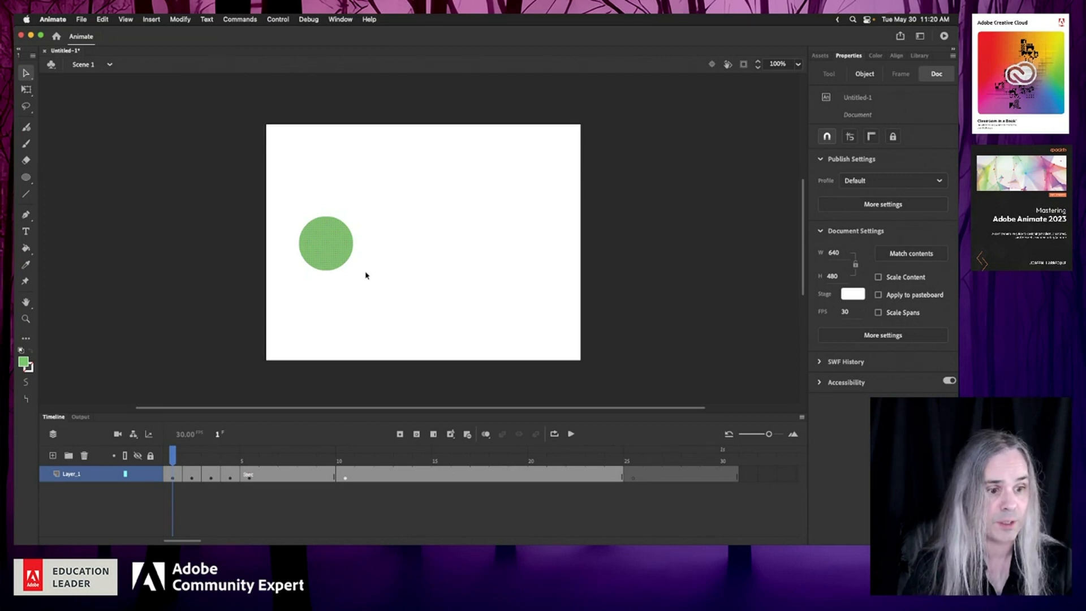
{"action": "left_click_drag", "start_coordinate": [172, 454], "coordinate": [228, 443]}
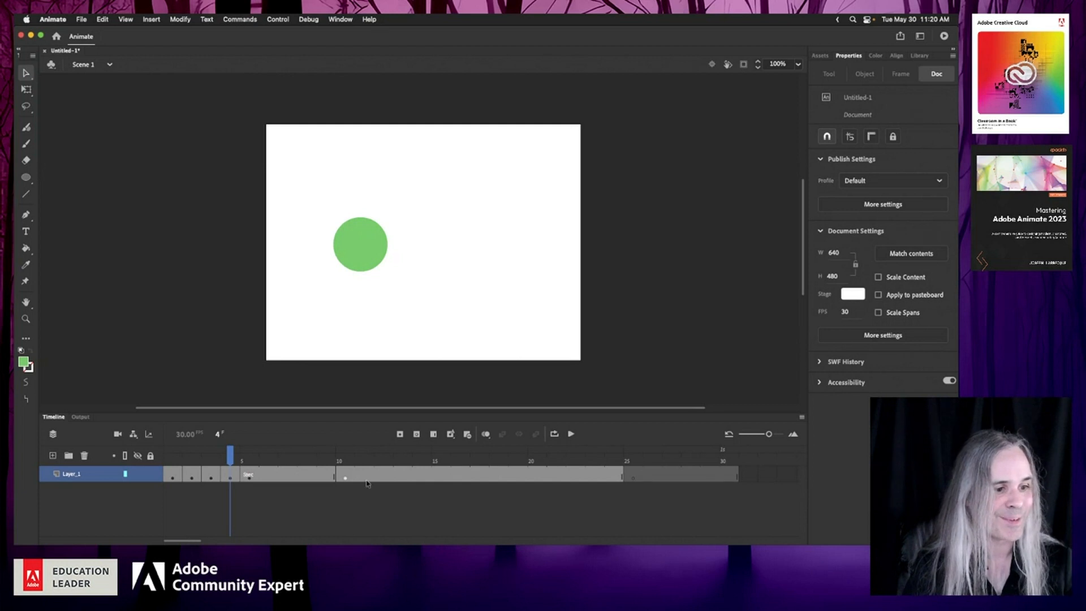
Step: Move the drop shadow keyframe from frame 10 to frame 20, and place the playhead at frame 5
{"action": "left_click", "coordinate": [345, 478]}
{"action": "left_click_drag", "start_coordinate": [345, 478], "coordinate": [537, 474]}
{"action": "left_click", "coordinate": [247, 463]}
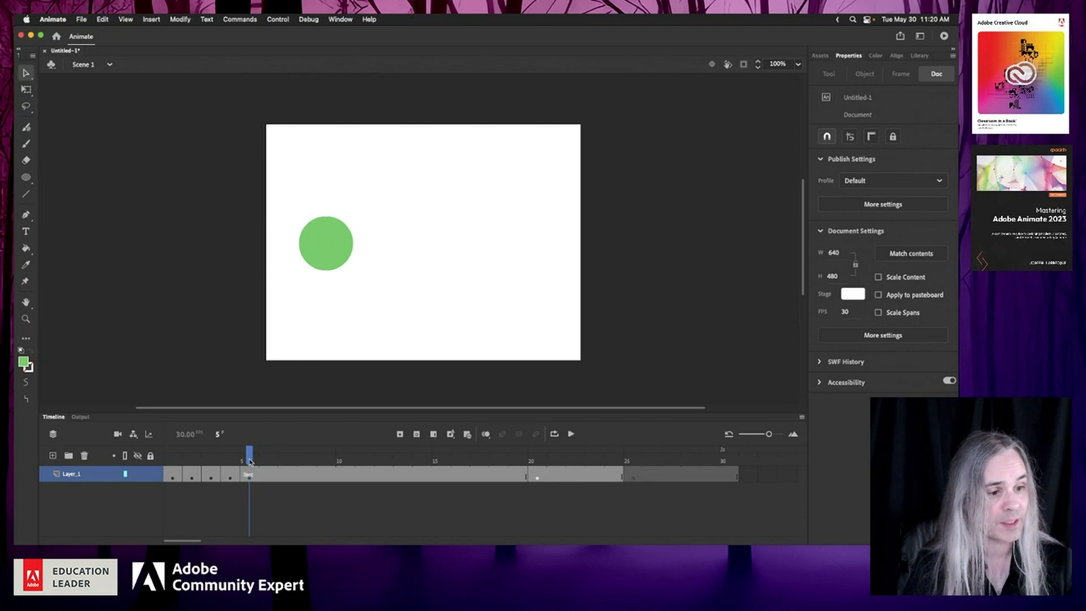
{"action": "mouse_move", "coordinate": [249, 462]}
{"action": "left_mouse_down"}
{"action": "mouse_move", "coordinate": [172, 461]}
{"action": "mouse_move", "coordinate": [248, 464]}
{"action": "left_mouse_up"}
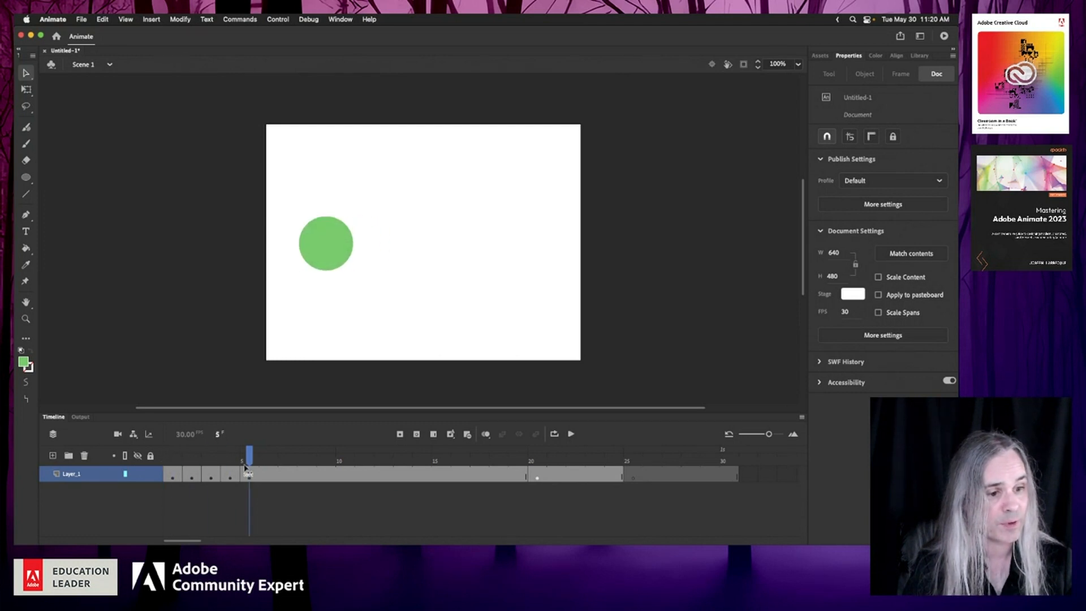
Step: Insert a keyframe at frame 9 and move the circle right to about X 175, Y 188
{"action": "left_click", "coordinate": [332, 476]}
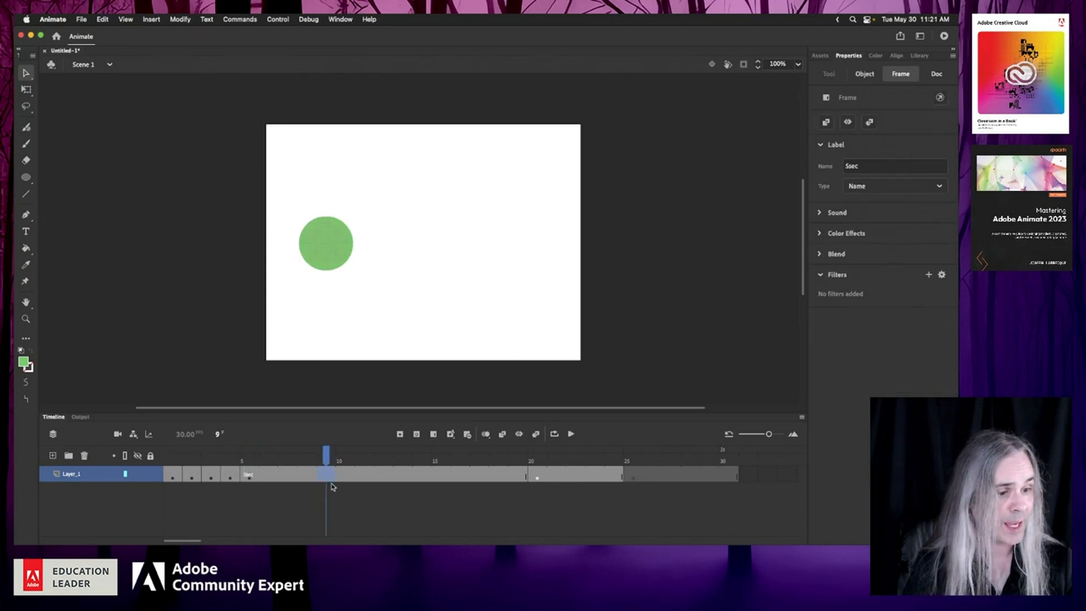
{"action": "left_click", "coordinate": [400, 436]}
{"action": "left_click_drag", "start_coordinate": [323, 255], "coordinate": [376, 251]}
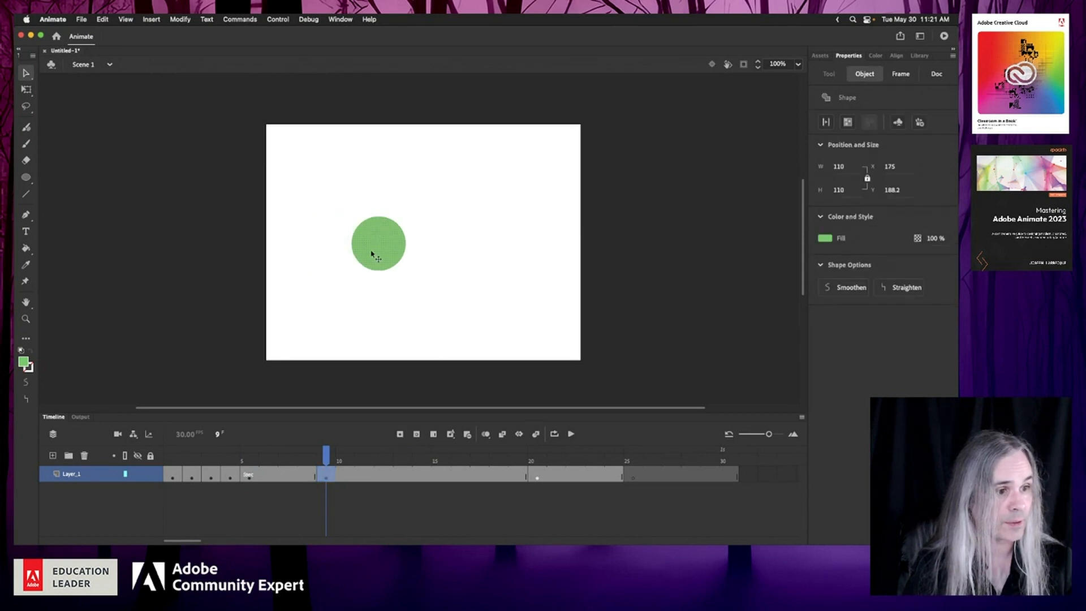
{"action": "left_click", "coordinate": [407, 344]}
{"action": "mouse_move", "coordinate": [326, 461]}
{"action": "left_mouse_down"}
{"action": "mouse_move", "coordinate": [289, 462]}
{"action": "mouse_move", "coordinate": [342, 464]}
{"action": "left_mouse_up"}
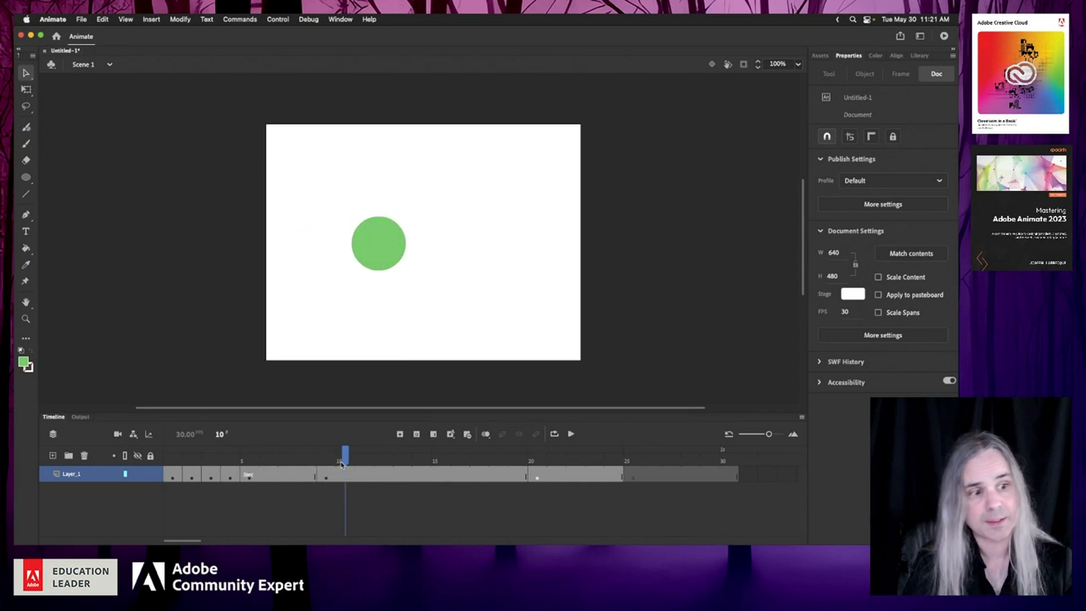
Step: Compare the circle at the frame 5 and frame 9 keyframes, and move the frame 9 keyframe to frame 10
{"action": "left_click", "coordinate": [282, 478]}
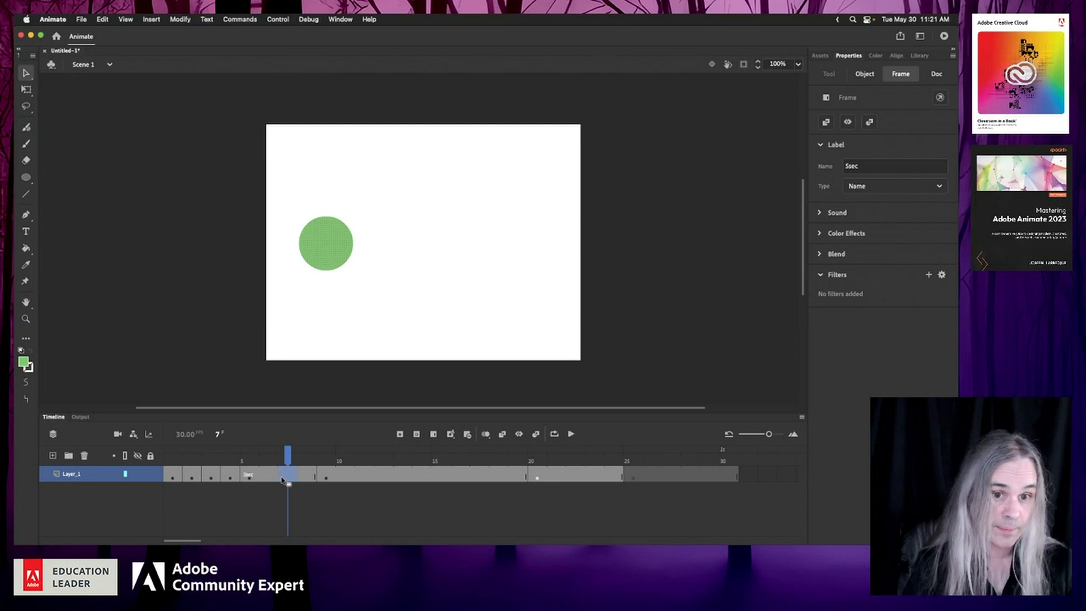
{"action": "left_click", "coordinate": [247, 479]}
{"action": "left_click", "coordinate": [323, 481]}
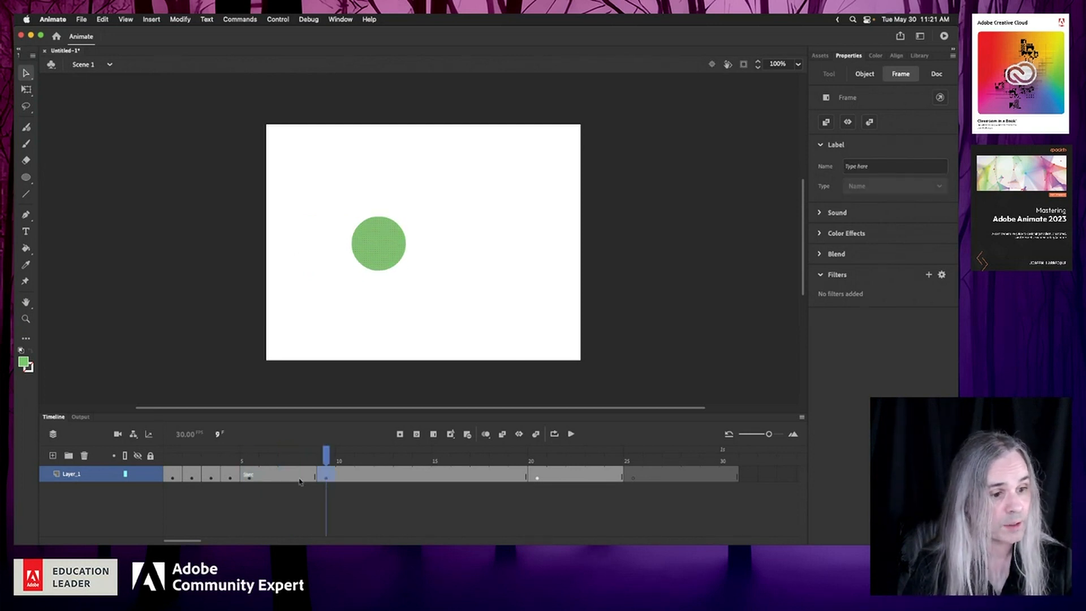
{"action": "left_click", "coordinate": [249, 479]}
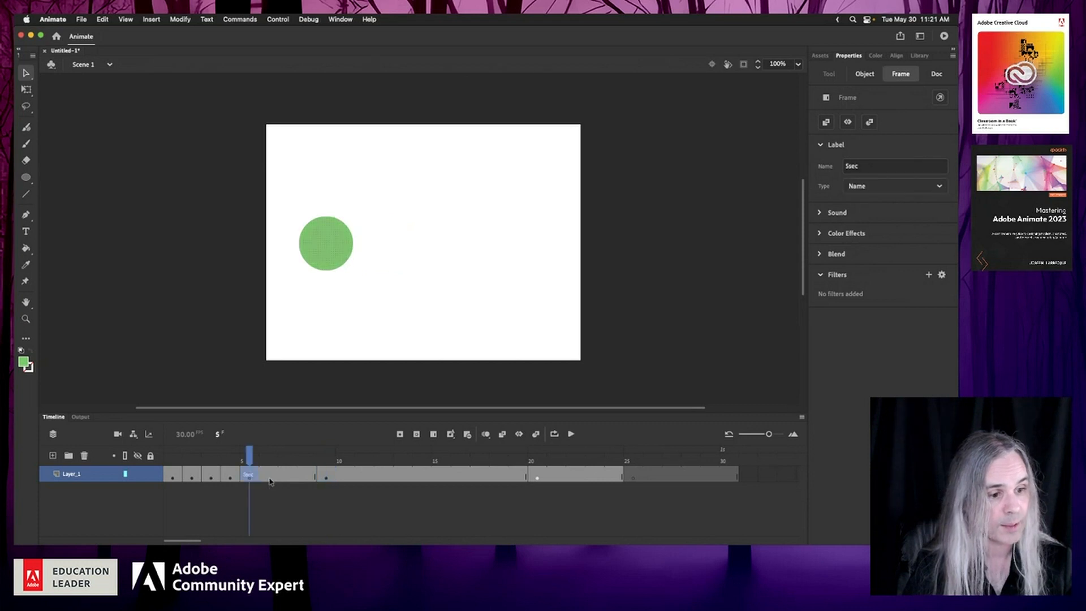
{"action": "left_click", "coordinate": [323, 481]}
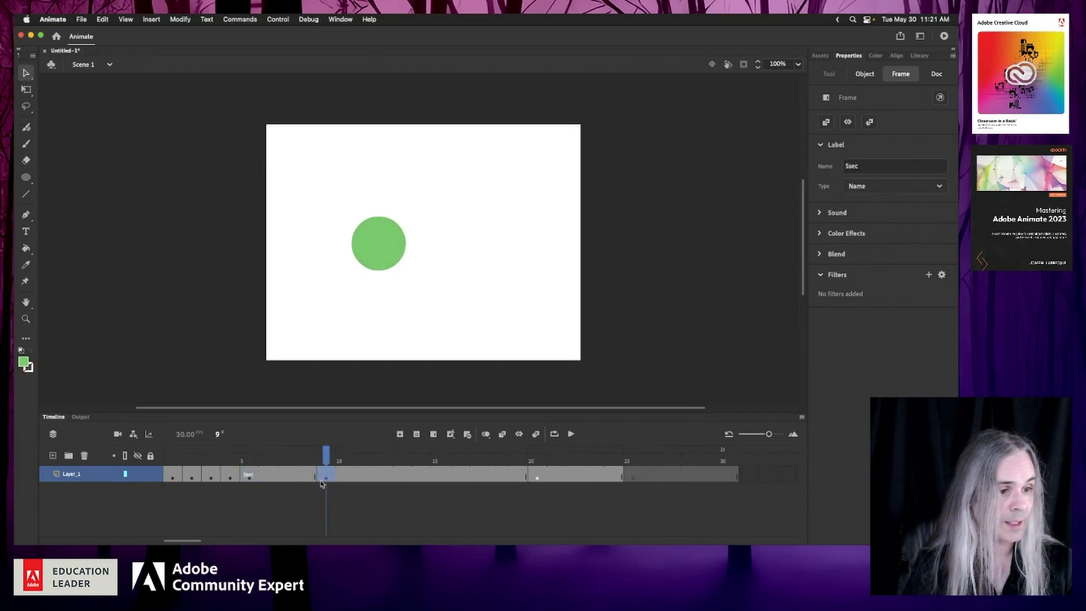
{"action": "left_click_drag", "start_coordinate": [326, 478], "coordinate": [342, 476]}
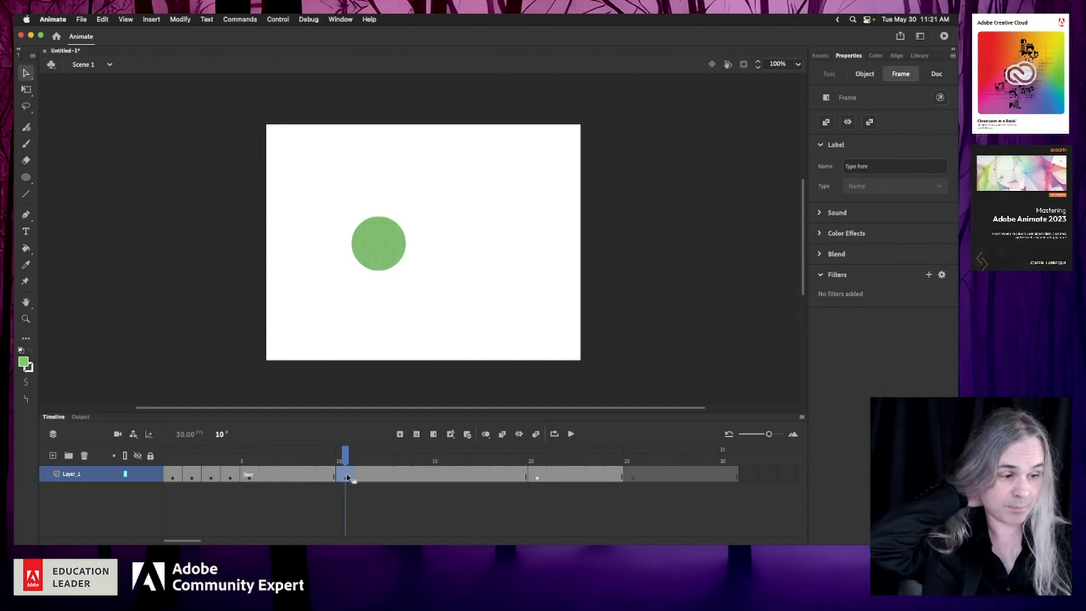
Step: Create a shape tween on the span between the frame 5 and frame 10 keyframes of Layer_1
{"action": "left_click", "coordinate": [290, 477]}
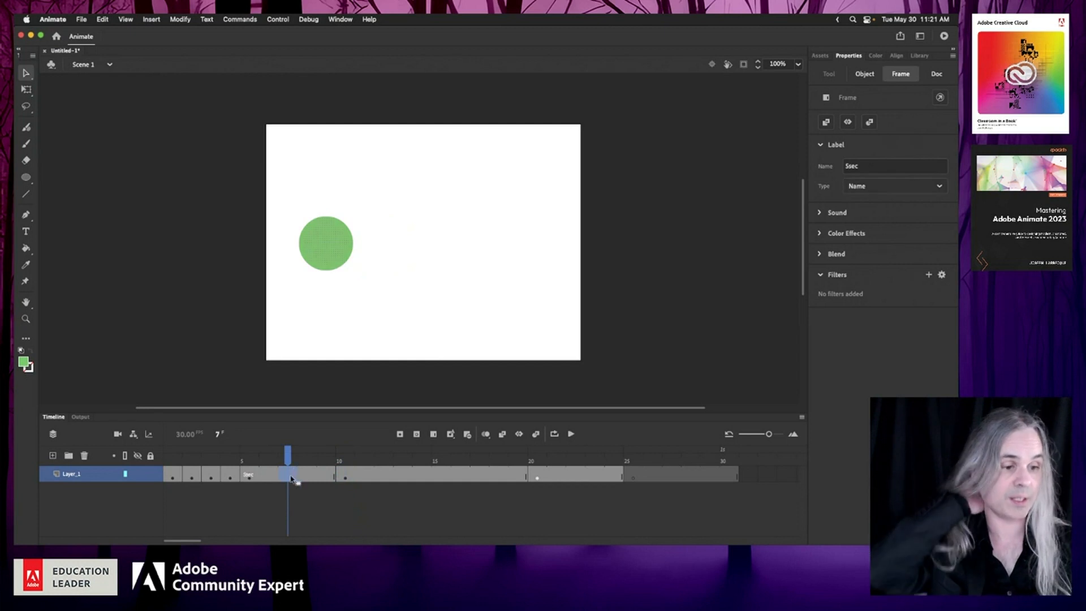
{"action": "right_click", "coordinate": [292, 478]}
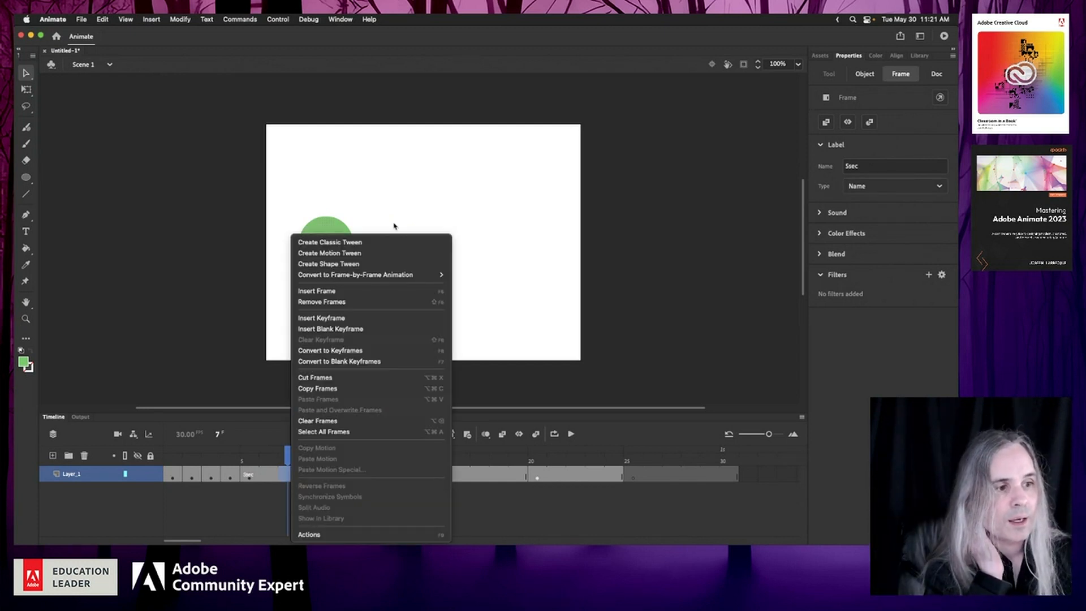
{"action": "left_click", "coordinate": [387, 267]}
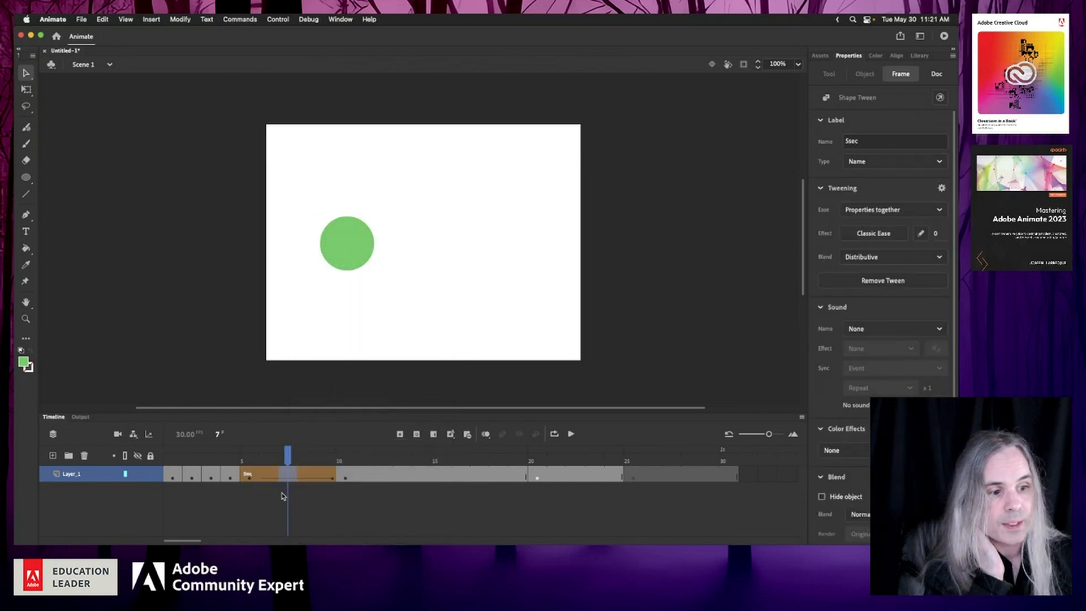
Step: Deselect the tween span and scrub between frames 4 and 7 to check the circle's tweened movement
{"action": "left_click", "coordinate": [264, 494]}
{"action": "mouse_move", "coordinate": [252, 465]}
{"action": "left_mouse_down"}
{"action": "mouse_move", "coordinate": [333, 464]}
{"action": "mouse_move", "coordinate": [237, 464]}
{"action": "left_mouse_up"}
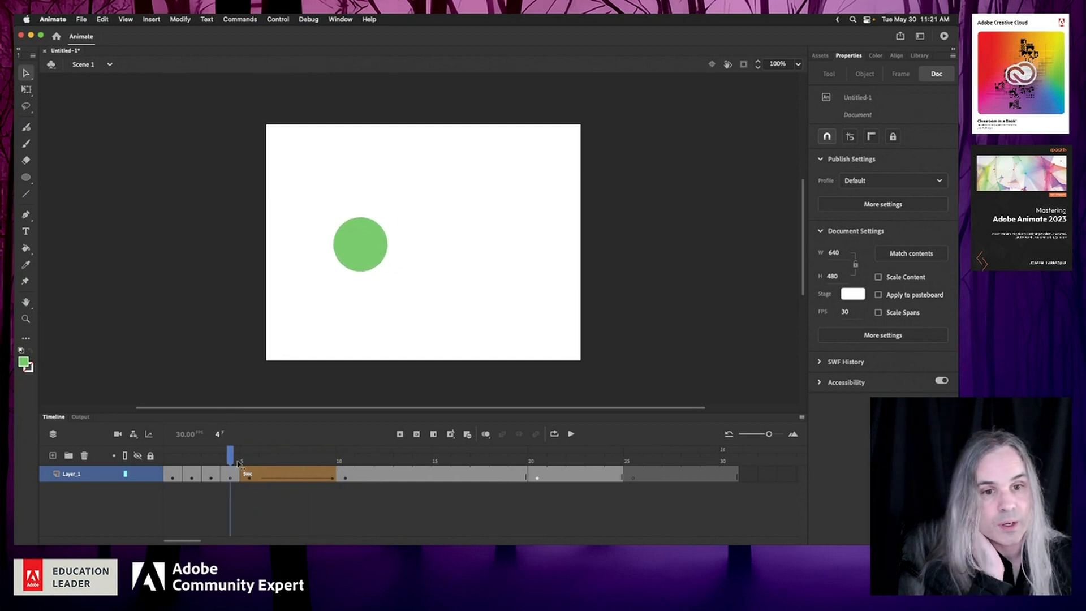
{"action": "mouse_move", "coordinate": [237, 464]}
{"action": "left_mouse_down"}
{"action": "mouse_move", "coordinate": [313, 464]}
{"action": "mouse_move", "coordinate": [250, 464]}
{"action": "mouse_move", "coordinate": [232, 449]}
{"action": "mouse_move", "coordinate": [305, 454]}
{"action": "mouse_move", "coordinate": [246, 454]}
{"action": "left_mouse_up"}
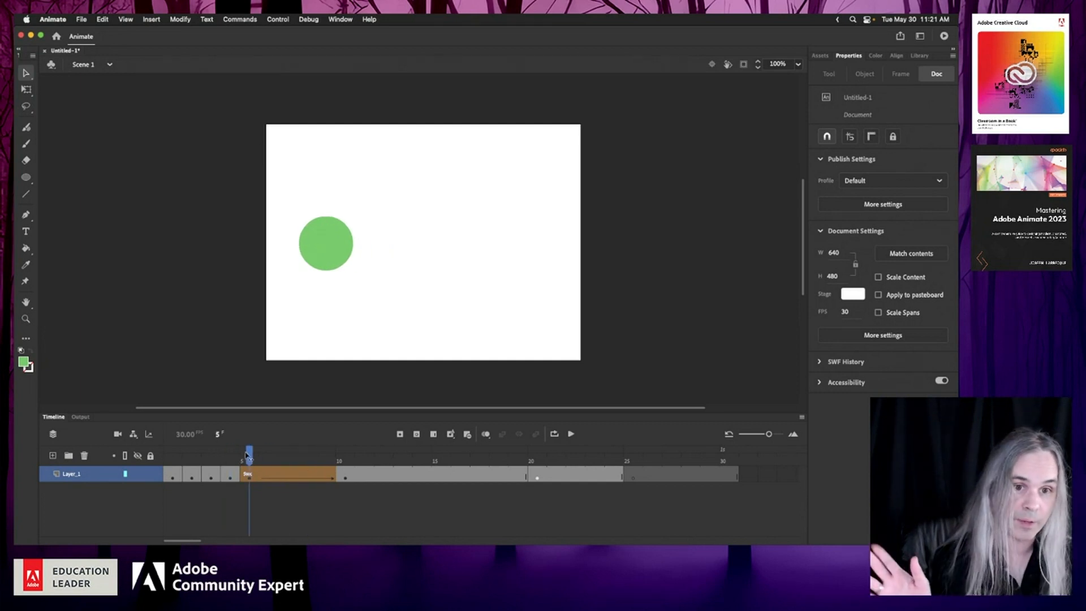
{"action": "left_click_drag", "start_coordinate": [247, 455], "coordinate": [287, 458]}
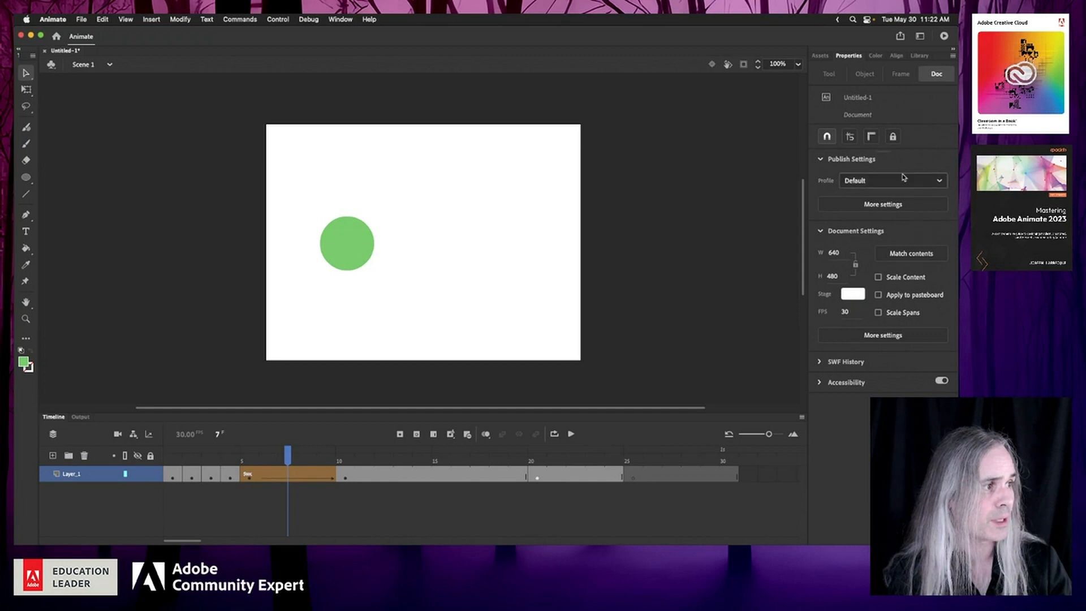
Step: Set the stage color to #9999CC and play the animation from frame 1
{"action": "left_click", "coordinate": [847, 297]}
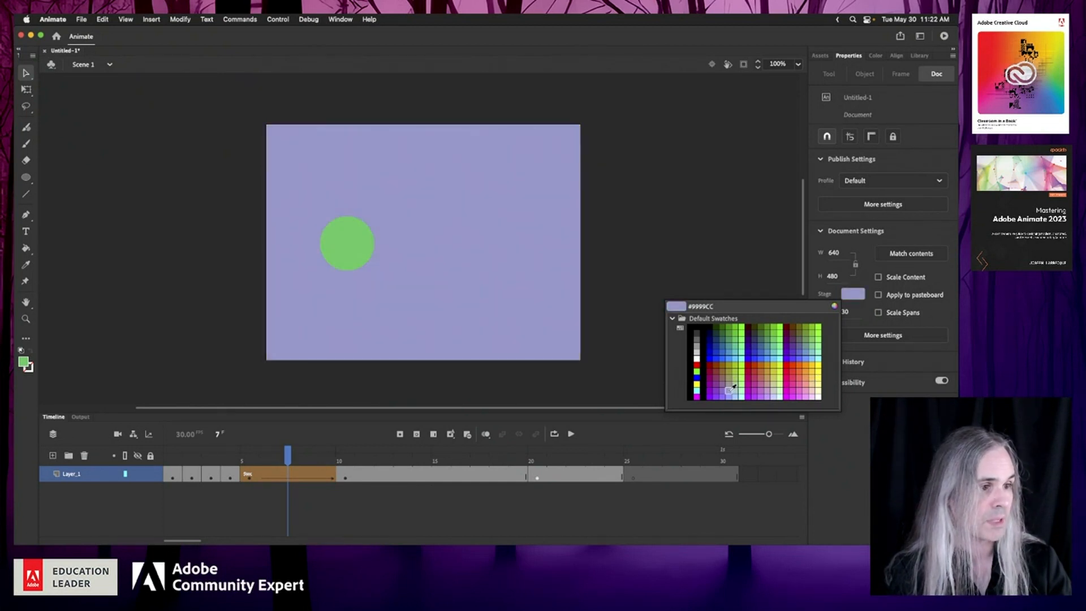
{"action": "left_click", "coordinate": [729, 390]}
{"action": "left_click_drag", "start_coordinate": [289, 458], "coordinate": [173, 453]}
{"action": "key", "text": "Return"}
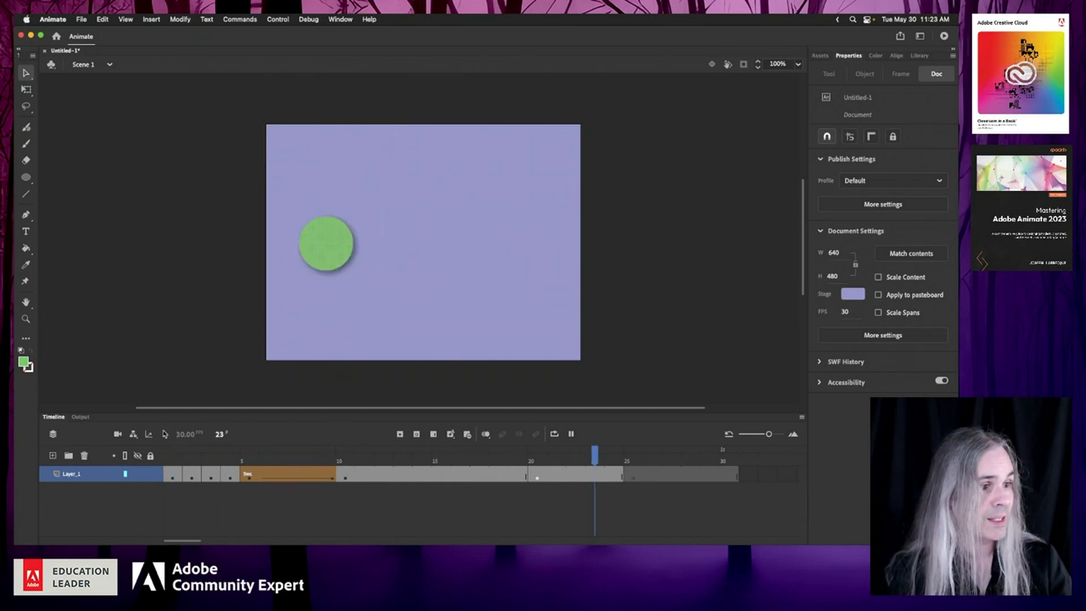
Step: Scrub from around frame 3 through the drop shadow keyframe to frame 27 to review the whole animation
{"action": "left_click", "coordinate": [212, 463]}
{"action": "left_click_drag", "start_coordinate": [212, 462], "coordinate": [599, 459]}
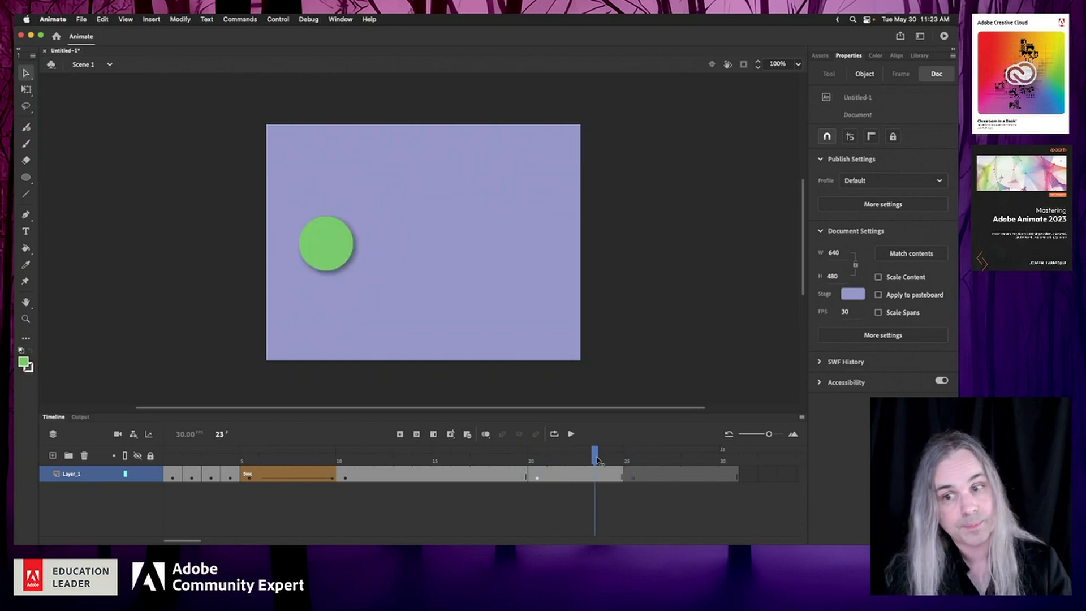
{"action": "left_click_drag", "start_coordinate": [598, 459], "coordinate": [678, 460]}
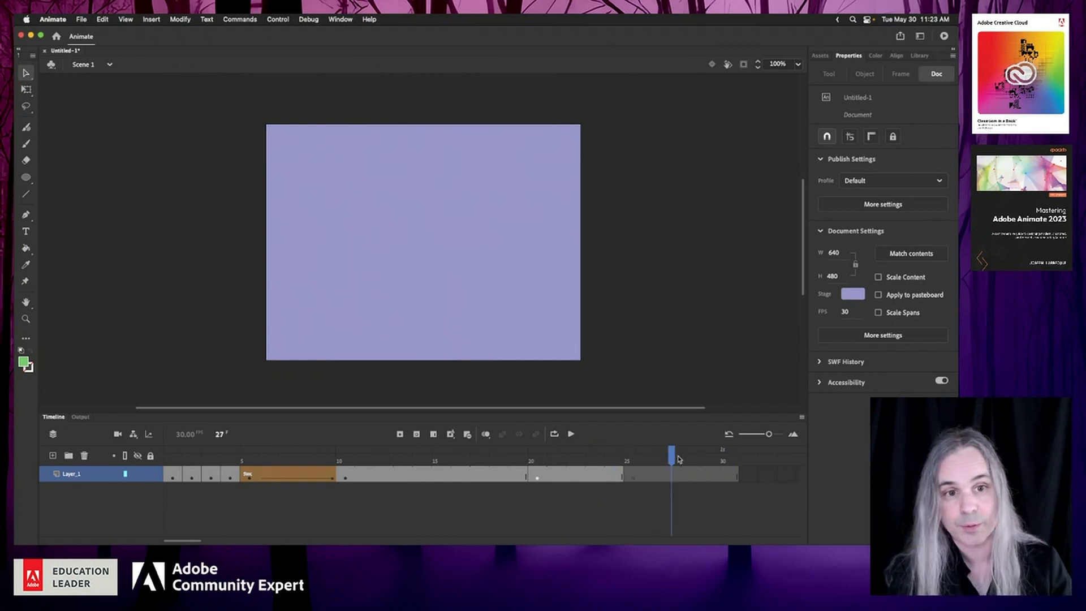